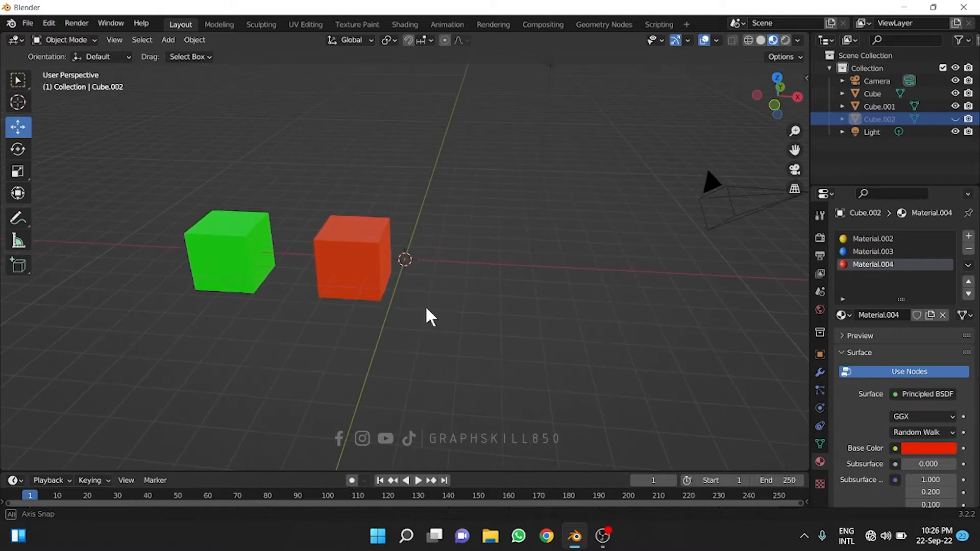
- Examine the base colours of the single-material green and red cubes
left_click(327, 267)
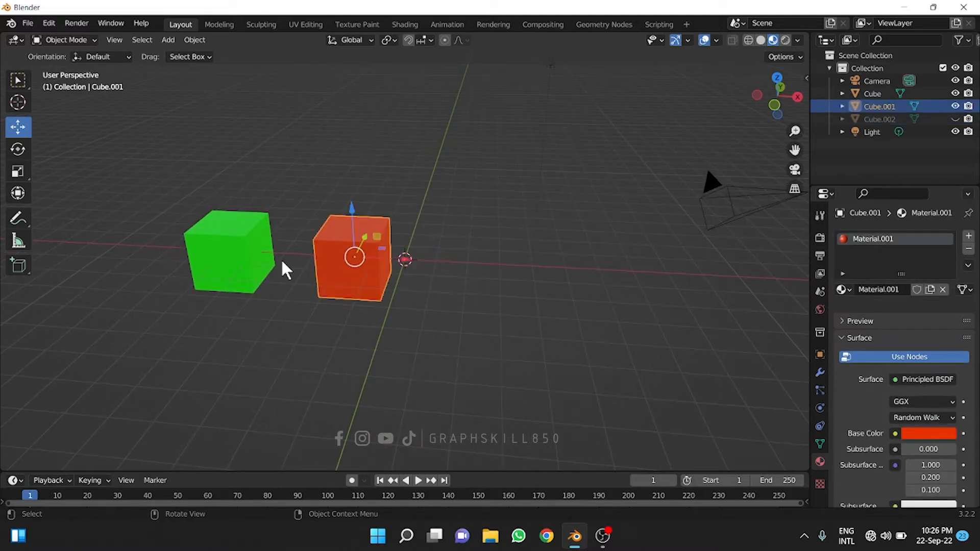
left_click(226, 257)
middle_click_drag(226, 256, 215, 284)
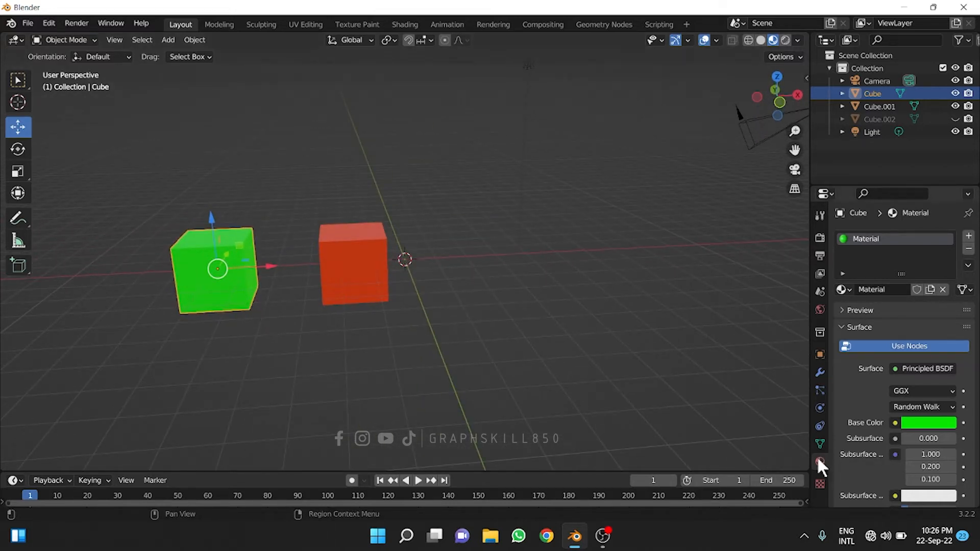
left_click(924, 424)
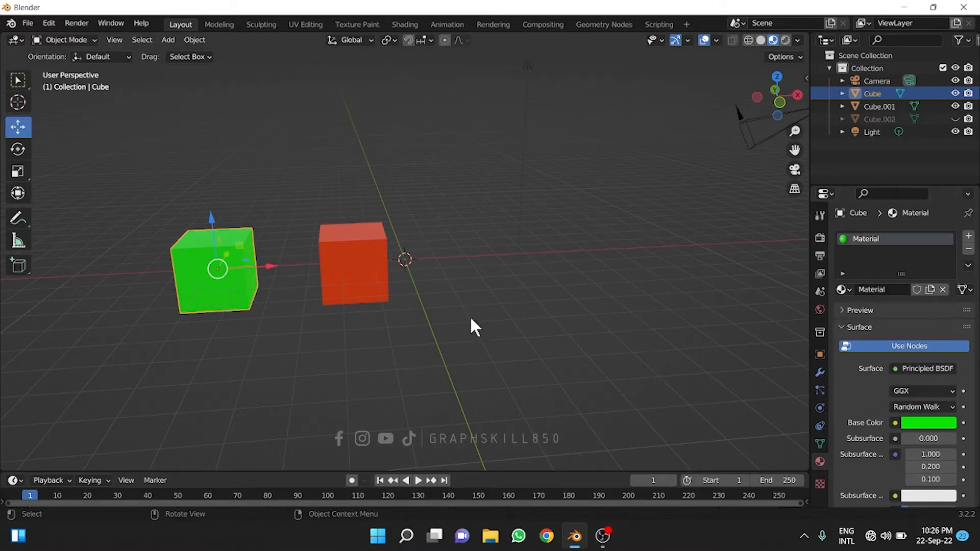
left_click(343, 284)
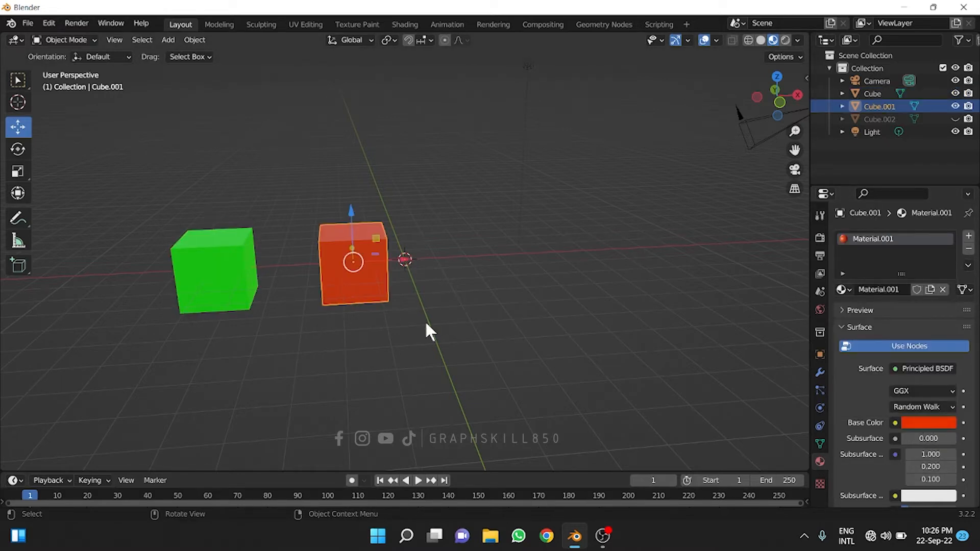
left_click(929, 424)
middle_click_drag(534, 309, 478, 312)
left_click(445, 289)
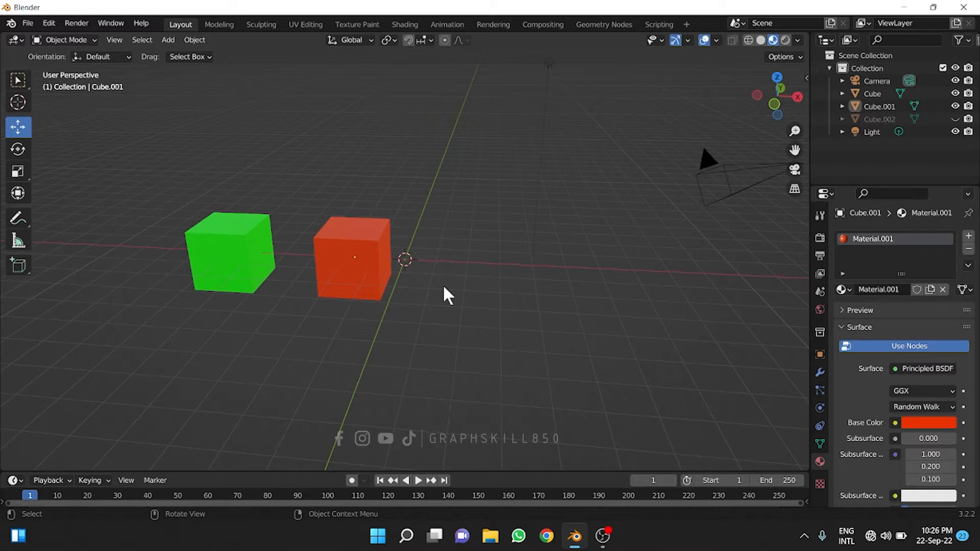
- Unhide the third cube, Cube.002, and compare its multi-coloured faces and material slots with the two single-colour cubes
left_click(955, 118)
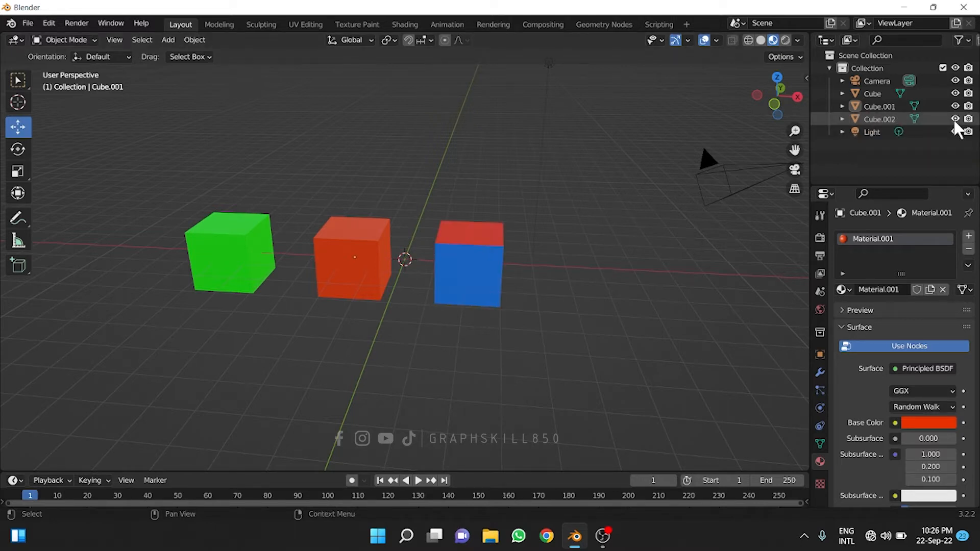
middle_click_drag(578, 265, 544, 266)
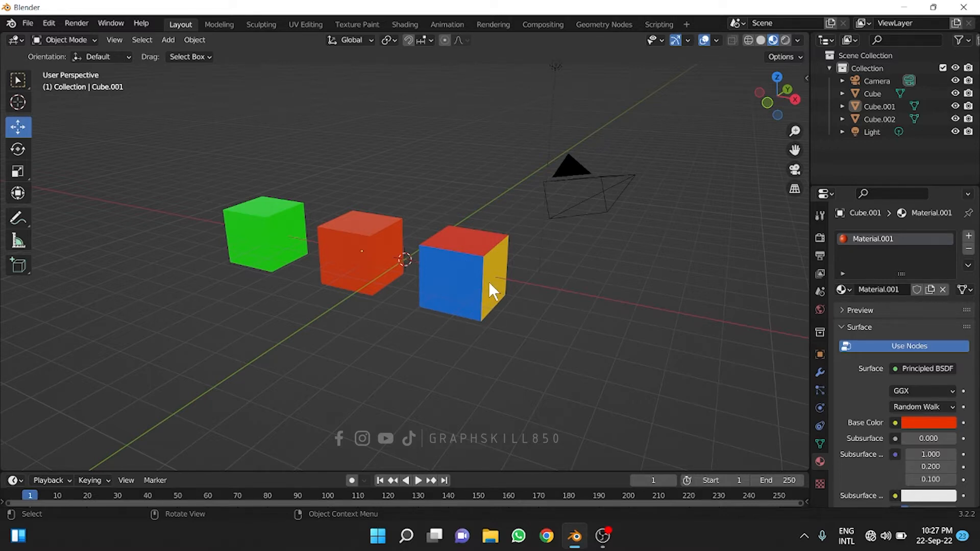
middle_click_drag(461, 244, 438, 276)
scroll(439, 277, "up", 2)
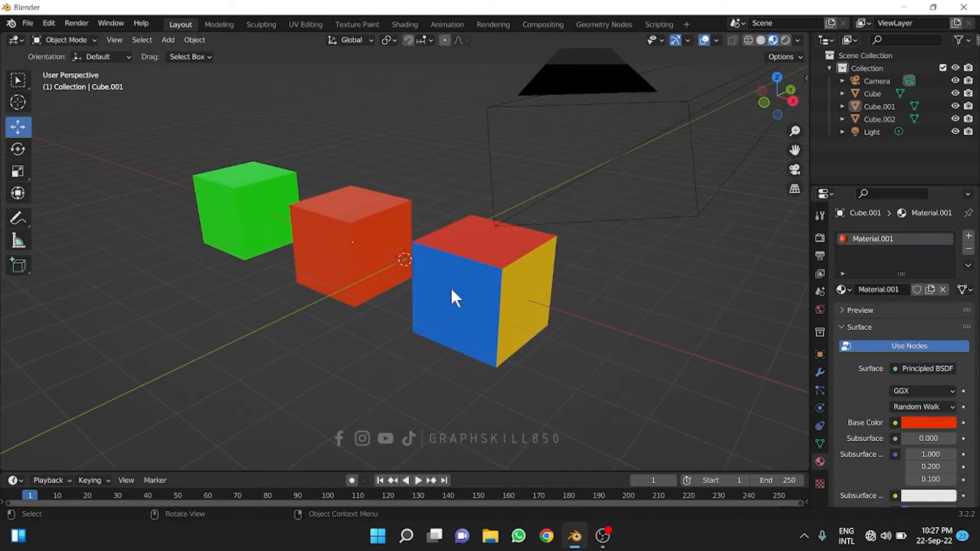
left_click(451, 286)
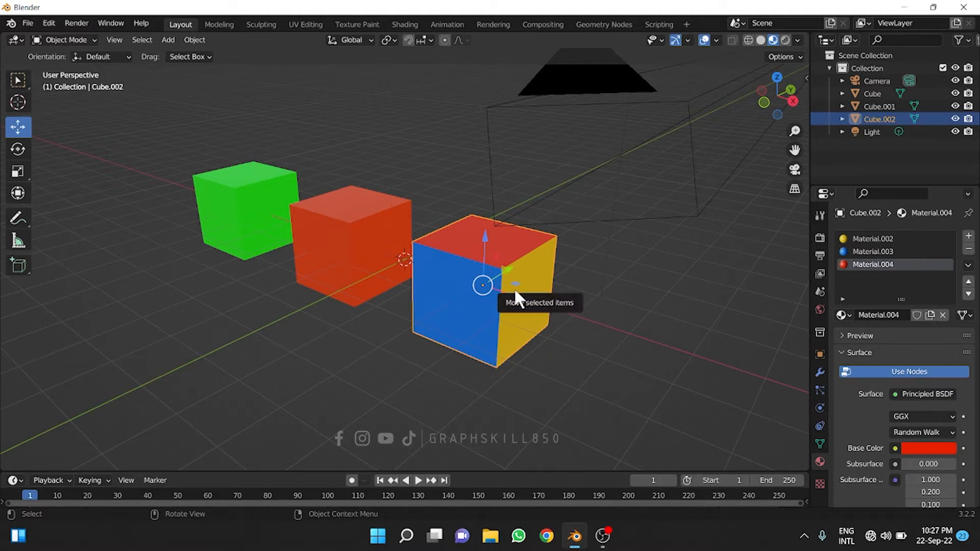
middle_click_drag(430, 308, 444, 306)
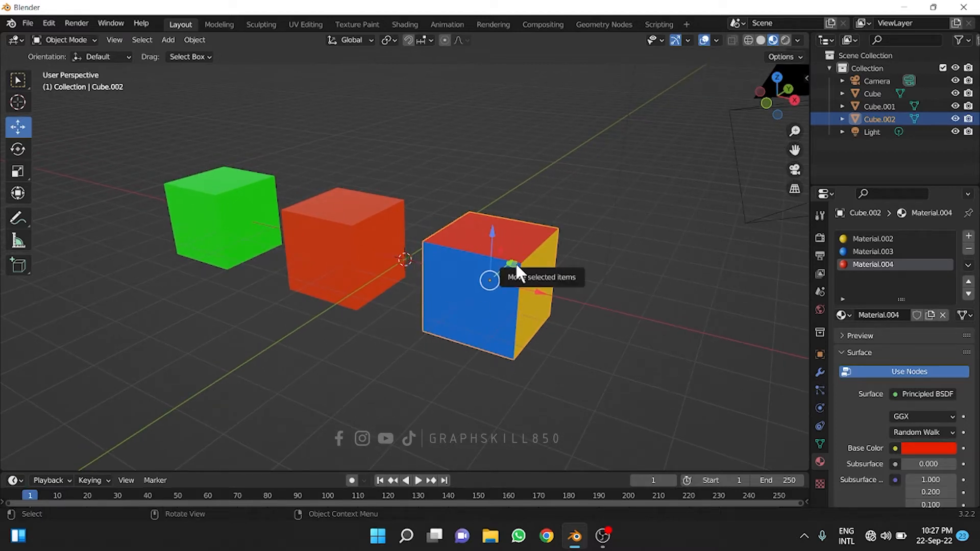
left_click(368, 240)
left_click(203, 185)
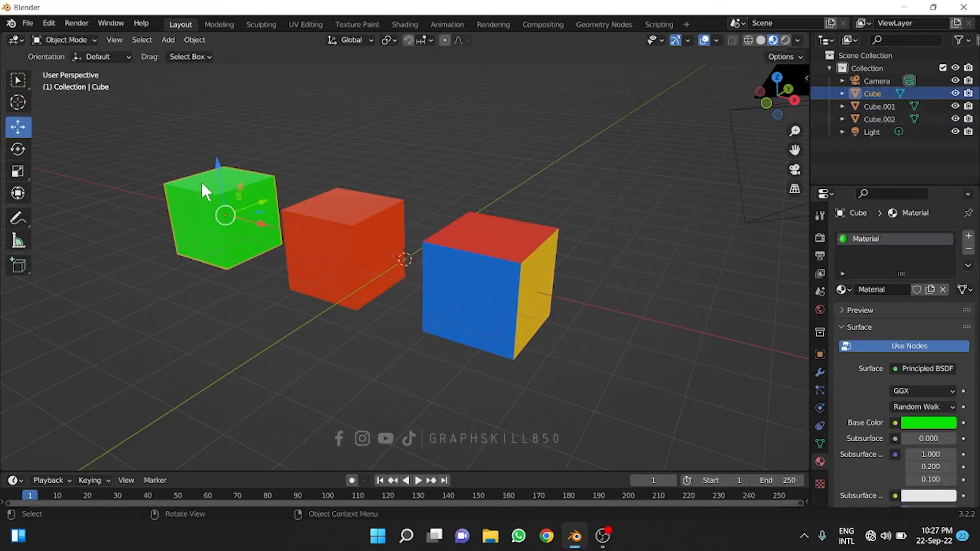
middle_click_drag(468, 289, 383, 288)
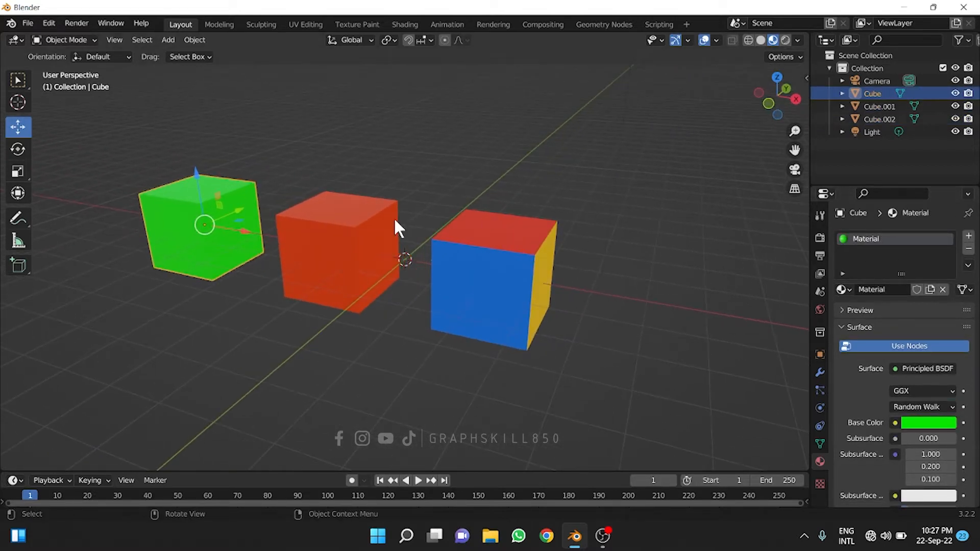
- Start a new General file without saving the current scene
left_click(26, 22)
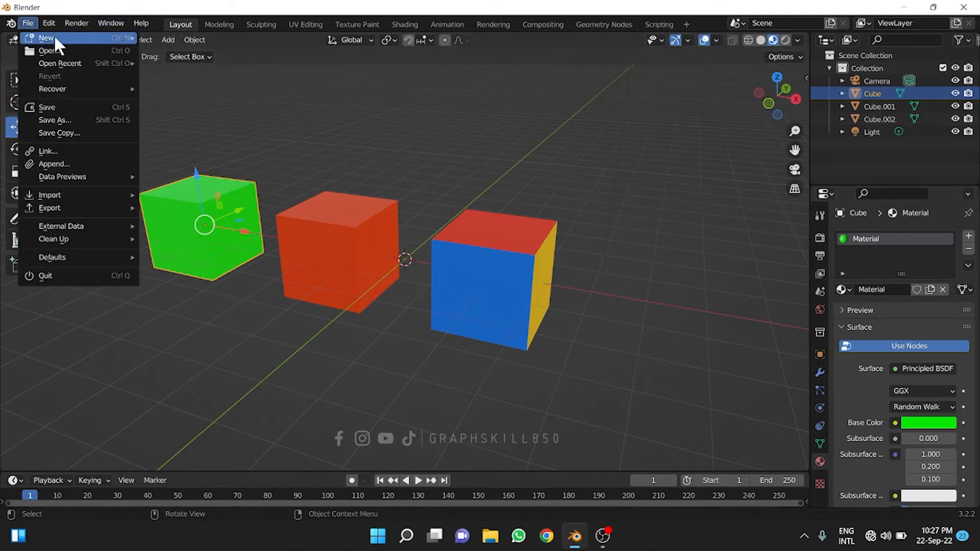
mouse_move(54, 36)
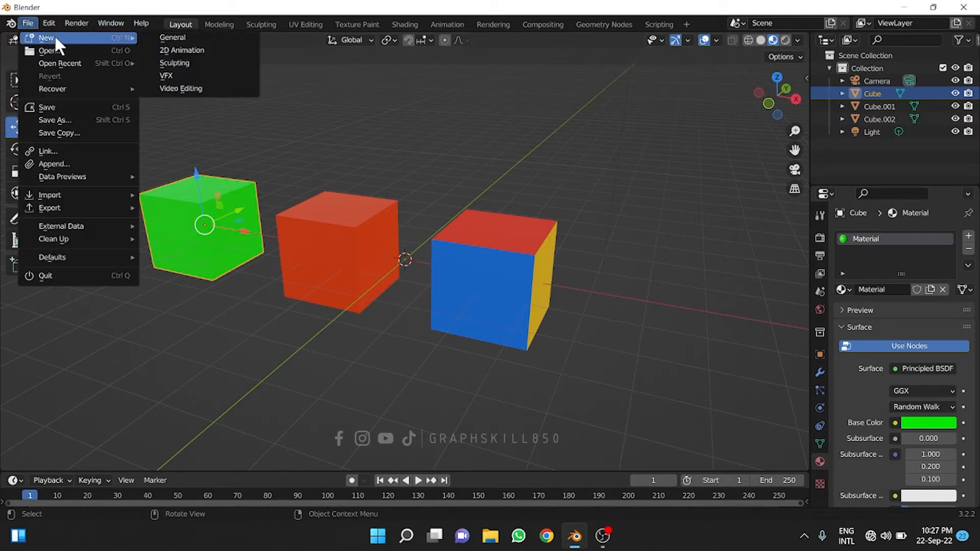
left_click(164, 35)
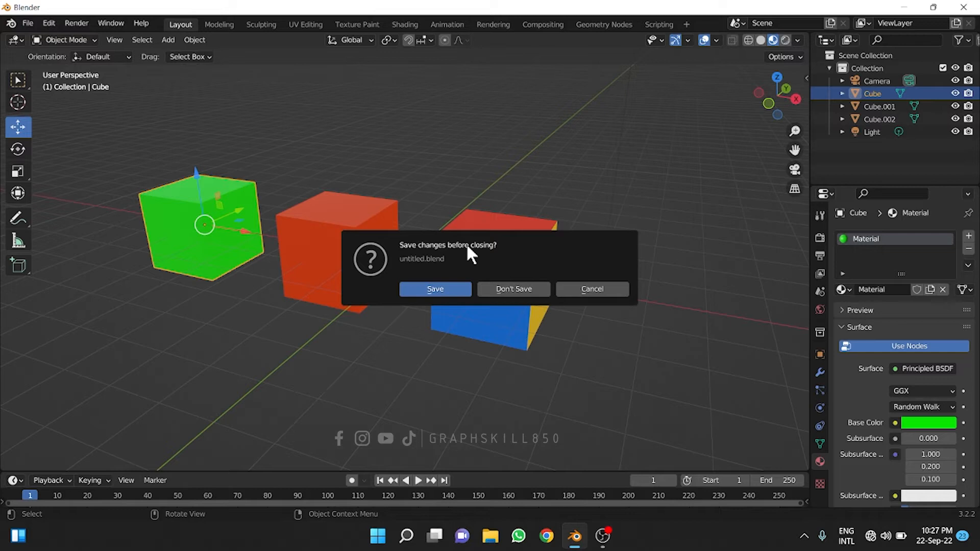
left_click(497, 289)
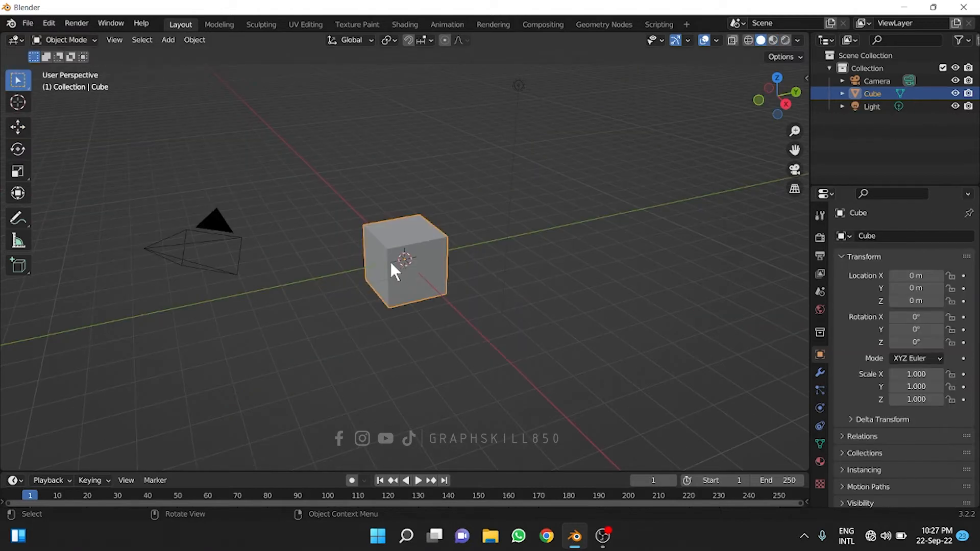
- Switch the viewport shading to Material Preview for the default cube
scroll(378, 260, "up", 2)
middle_click_drag(376, 268, 425, 232)
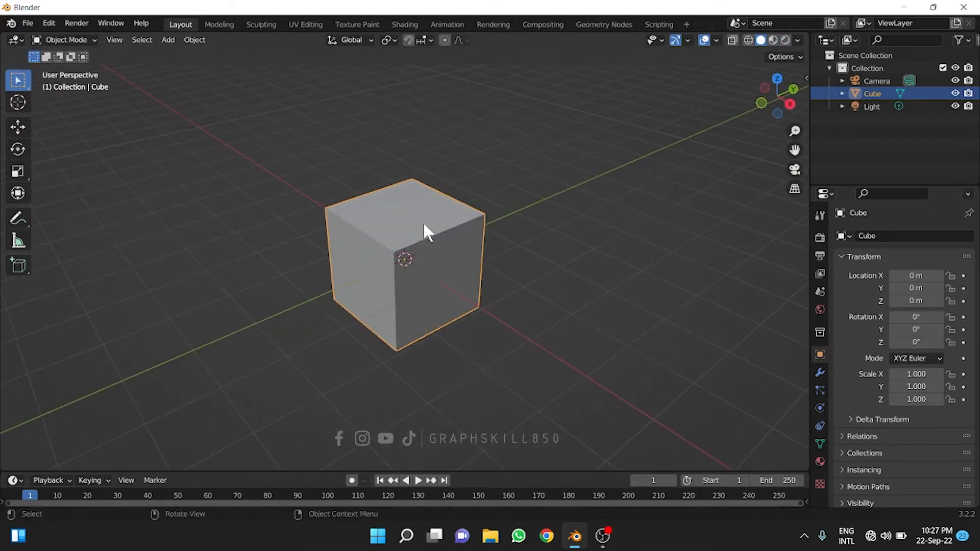
left_click(773, 40)
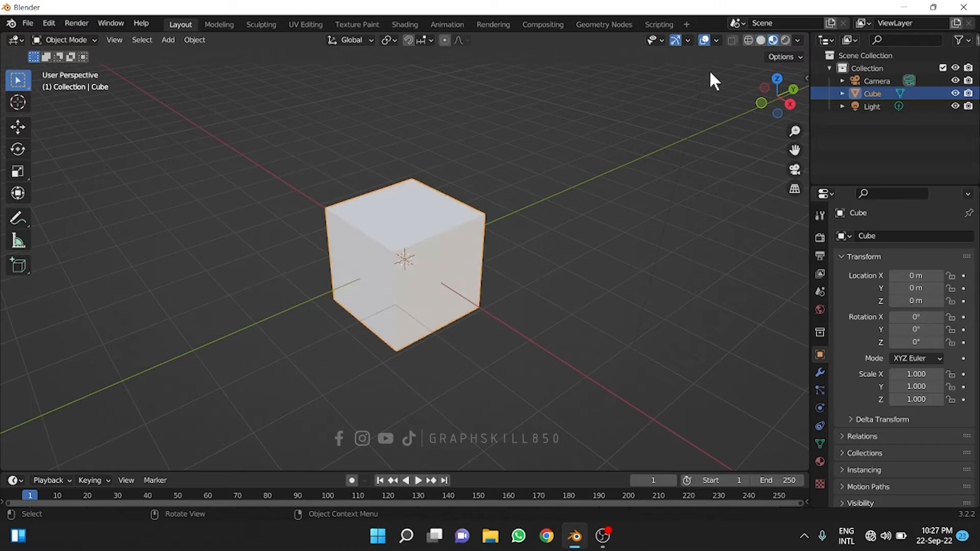
- Rename the default cube's material to "red" in its material properties
scroll(480, 235, "down", 2)
mouse_move(480, 235)
middle_mouse_down()
mouse_move(406, 276)
mouse_move(492, 306)
mouse_move(588, 275)
mouse_move(416, 271)
mouse_move(443, 254)
mouse_move(505, 256)
mouse_move(391, 257)
mouse_move(400, 242)
middle_mouse_up()
scroll(380, 258, "up", 2)
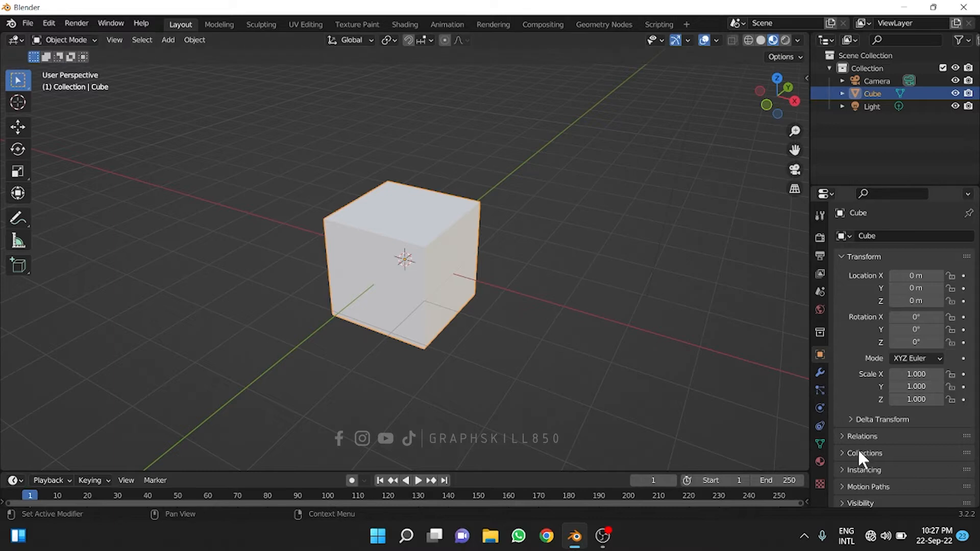
left_click(820, 460)
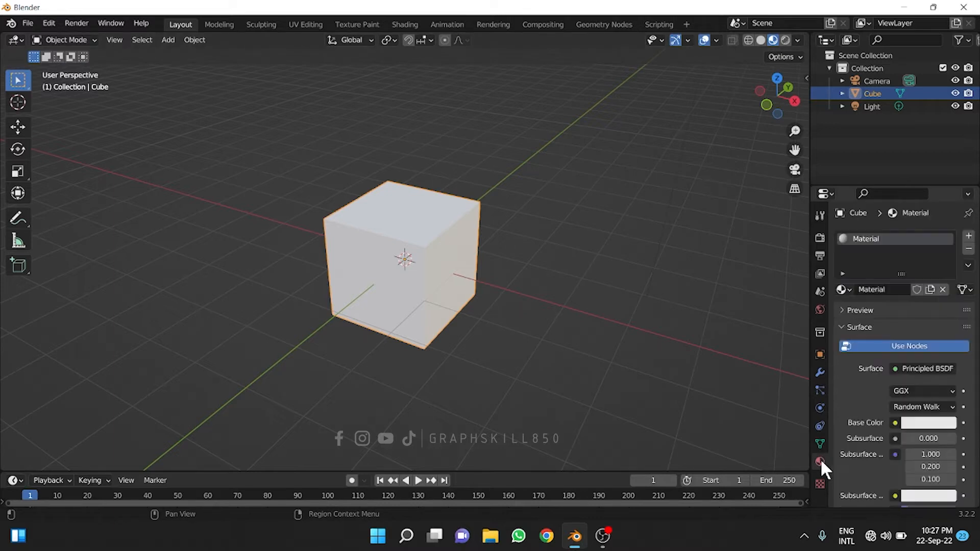
mouse_move(391, 284)
middle_mouse_down()
mouse_move(378, 286)
mouse_move(397, 282)
middle_mouse_up()
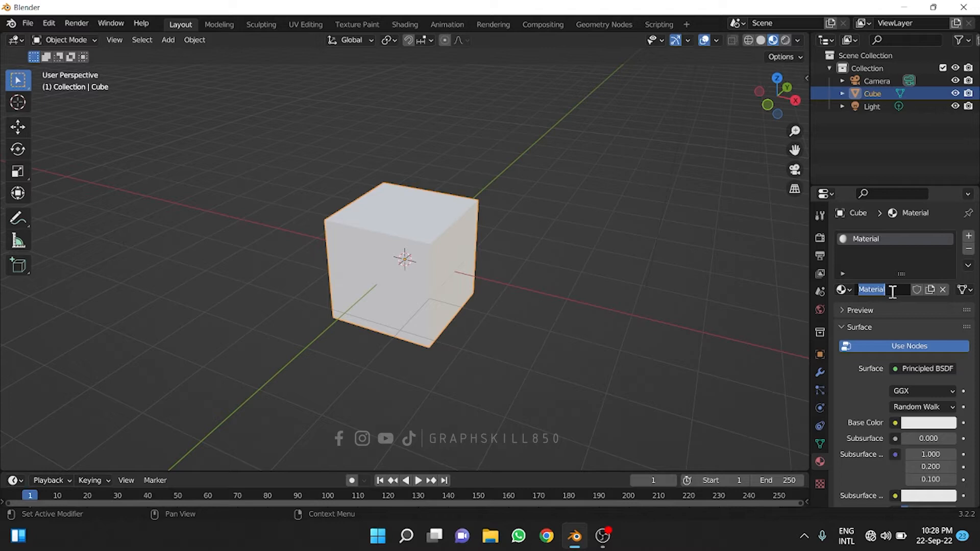
type("red")
key("Return")
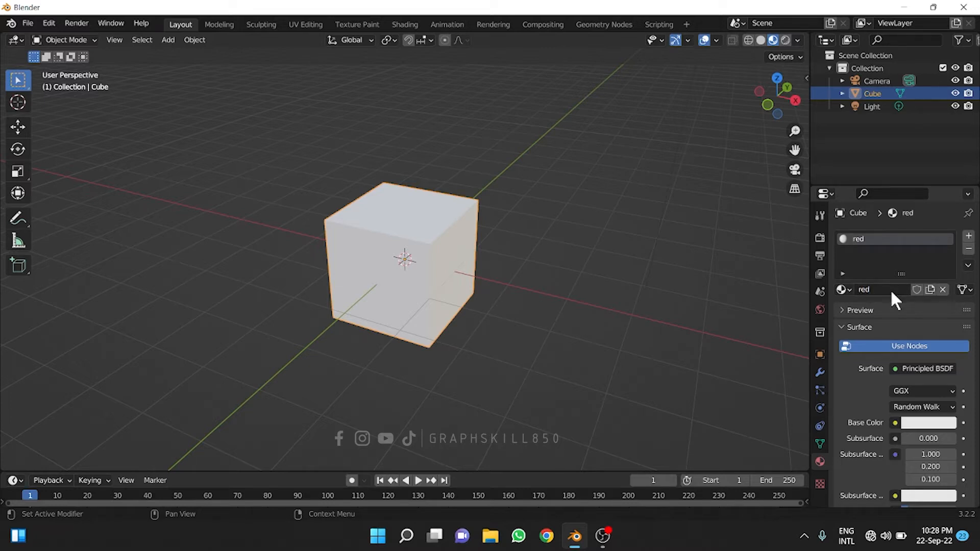
- Set the base colour of the "red" material to a saturated orange-red
left_click(928, 424)
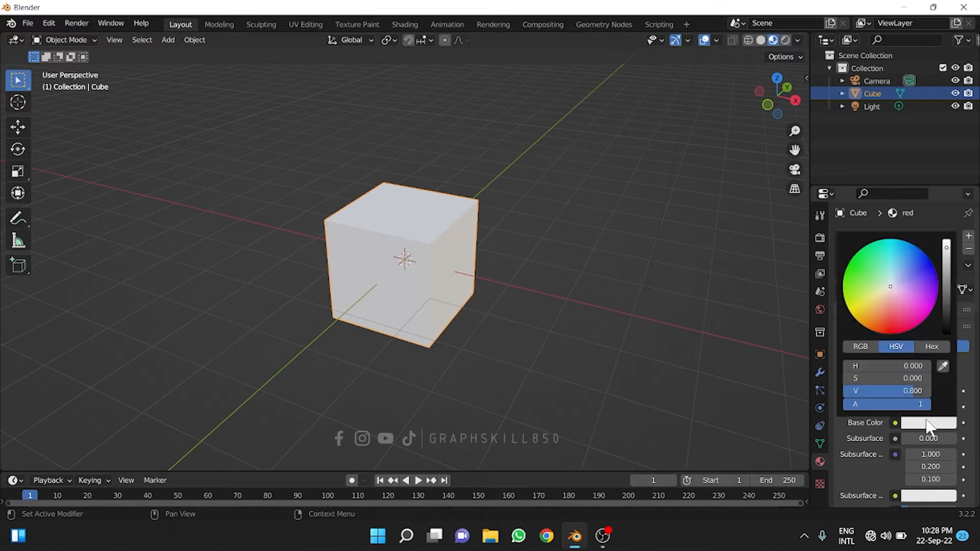
left_click(888, 320)
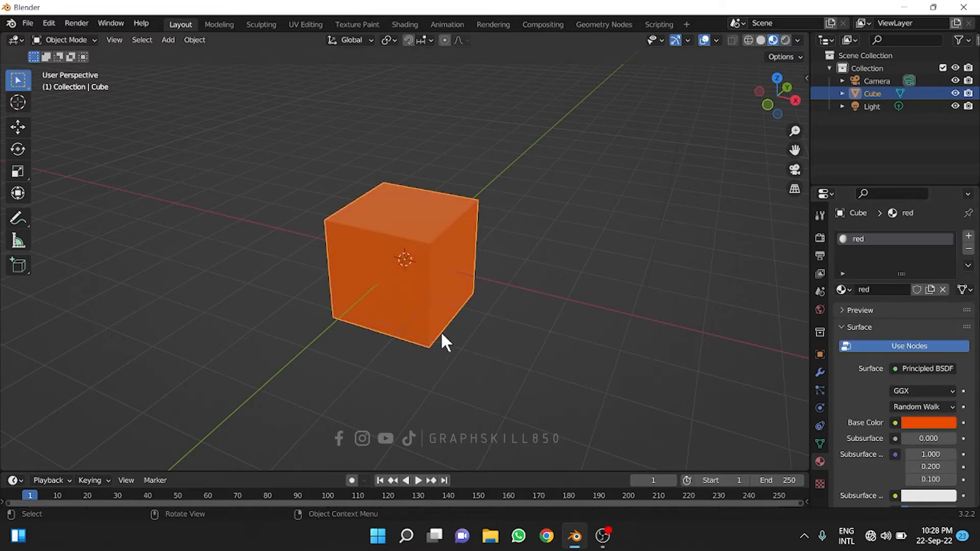
middle_click_drag(269, 339, 293, 349)
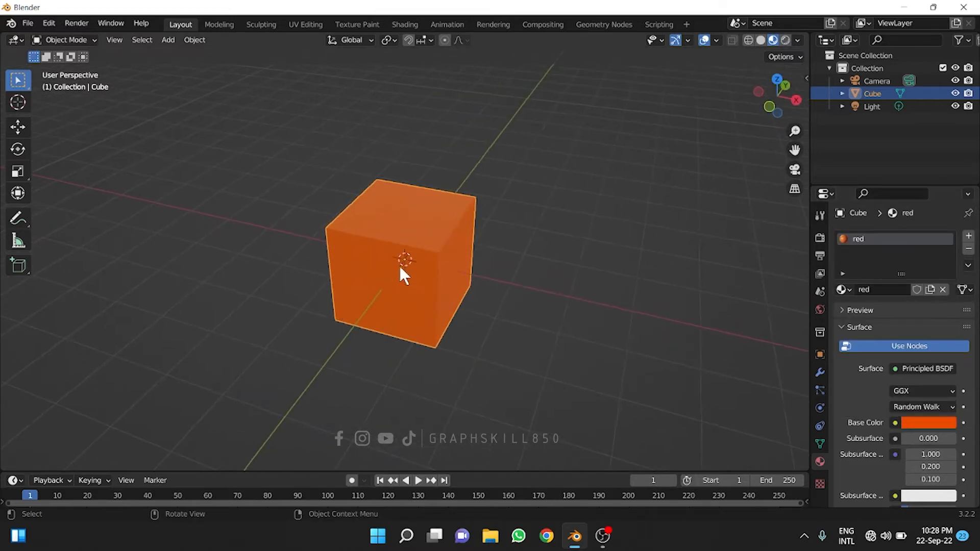
middle_click_drag(378, 308, 403, 265)
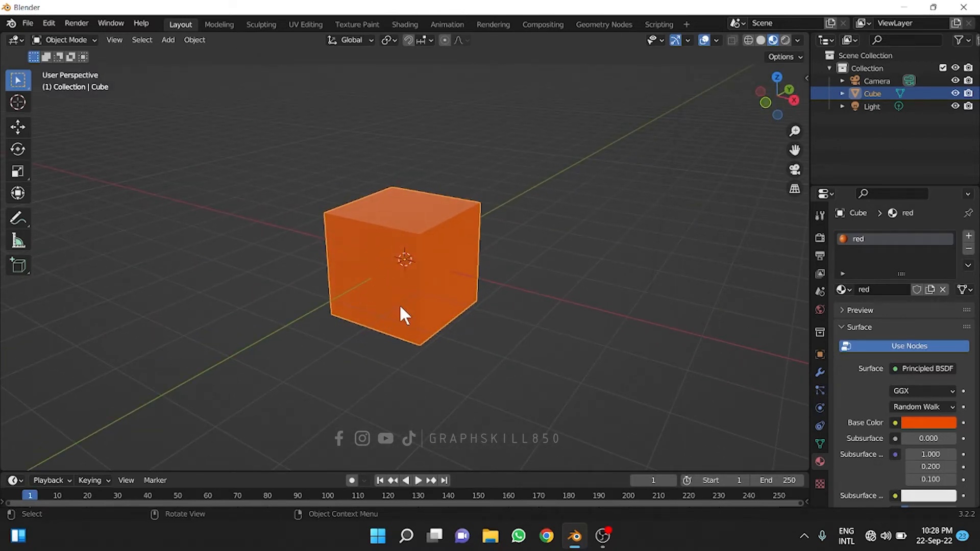
- Enter Edit Mode on the cube and select only its front face in face select mode
middle_click_drag(408, 320, 437, 300)
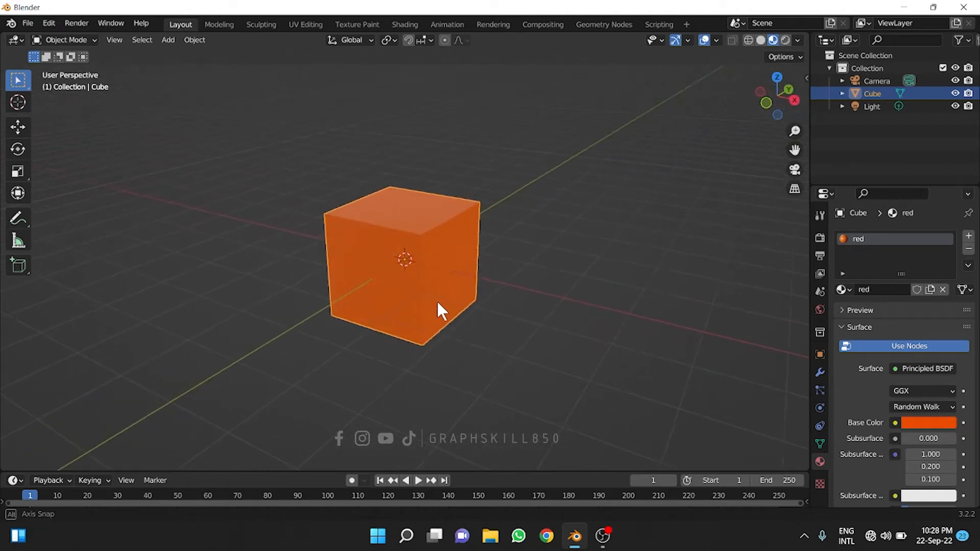
scroll(396, 276, "up", 2)
middle_click_drag(359, 282, 352, 265)
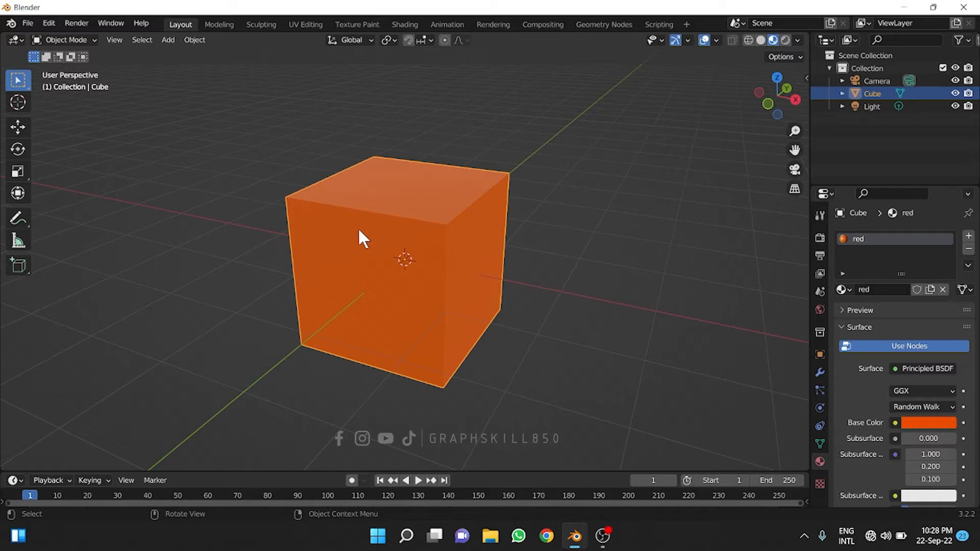
left_click(80, 37)
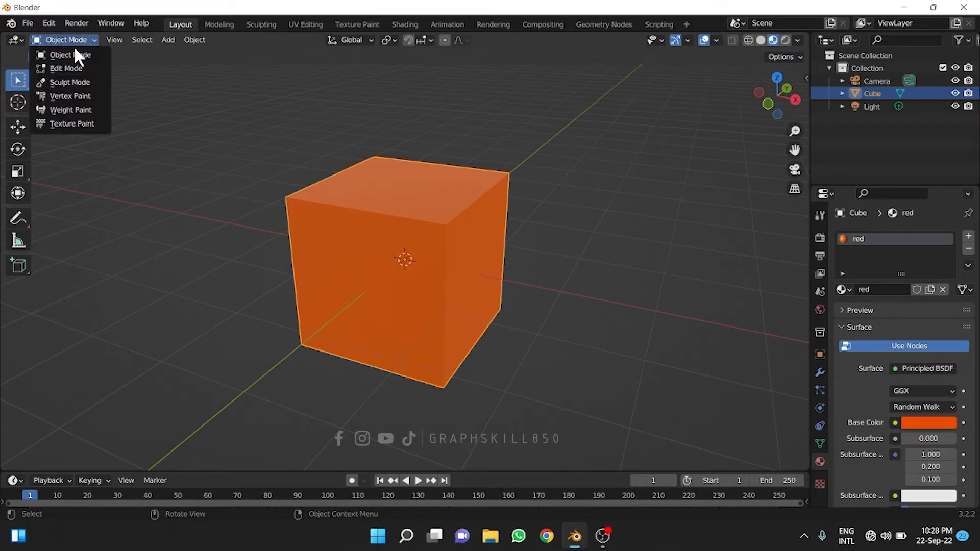
left_click(68, 68)
scroll(373, 220, "down", 3)
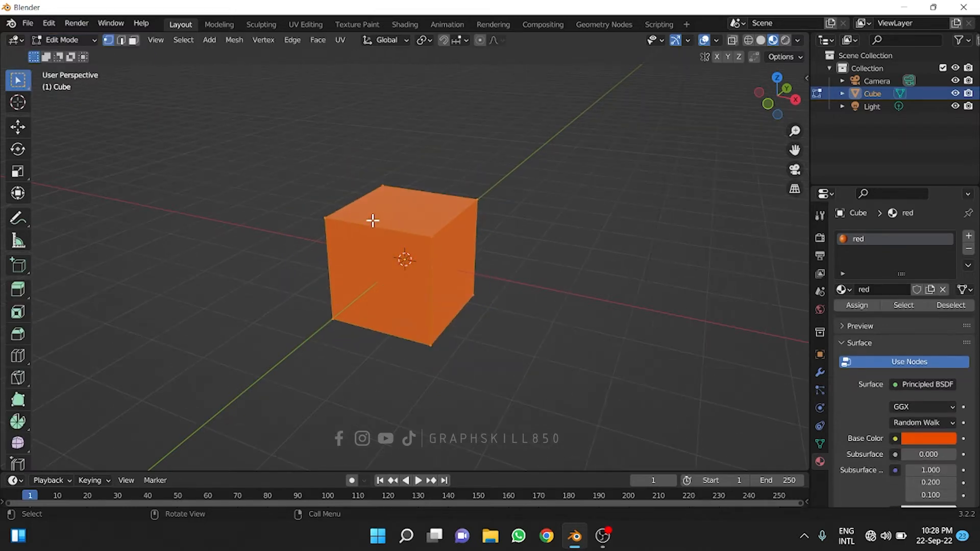
left_click(133, 38)
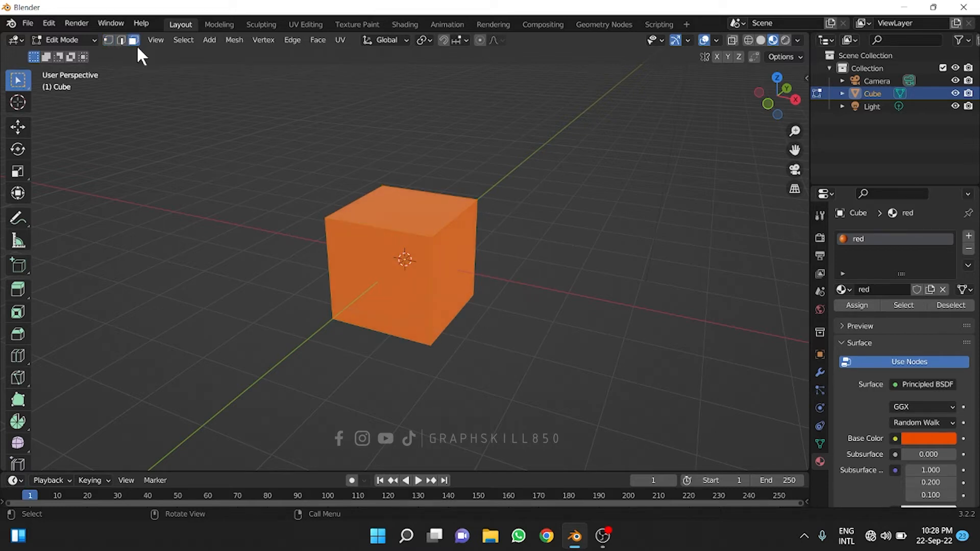
left_click(367, 277)
- Add a second material slot to the cube and create a new material in it
middle_click_drag(368, 359, 346, 365)
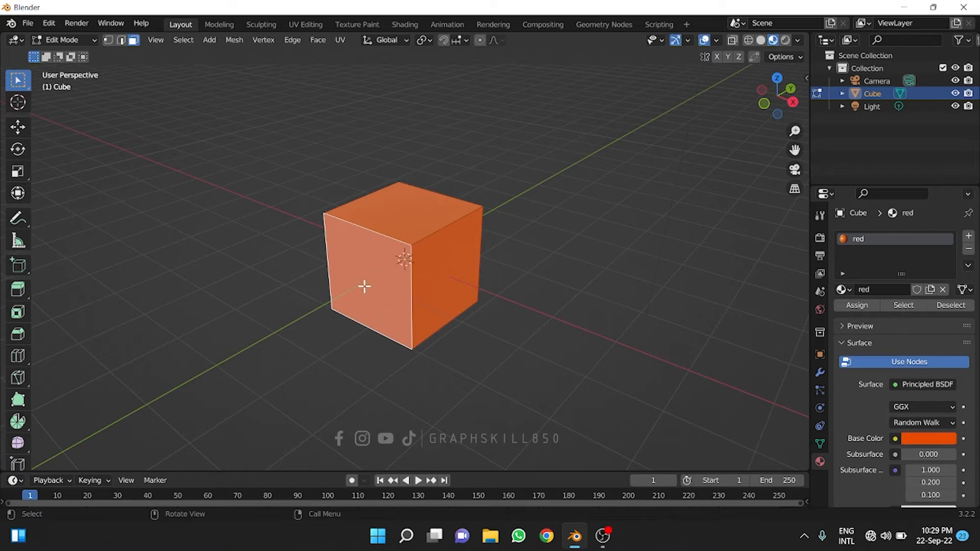
scroll(365, 294, "up", 2)
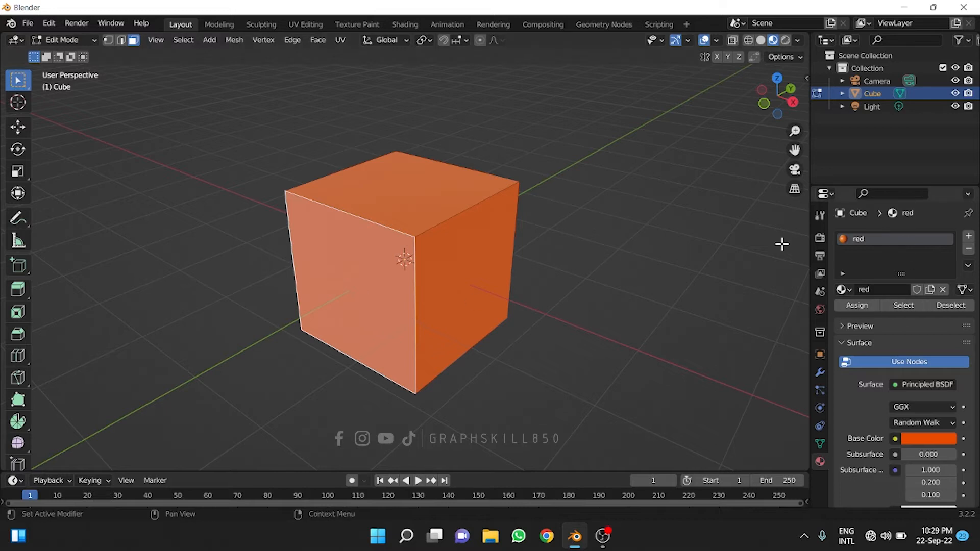
left_click(968, 237)
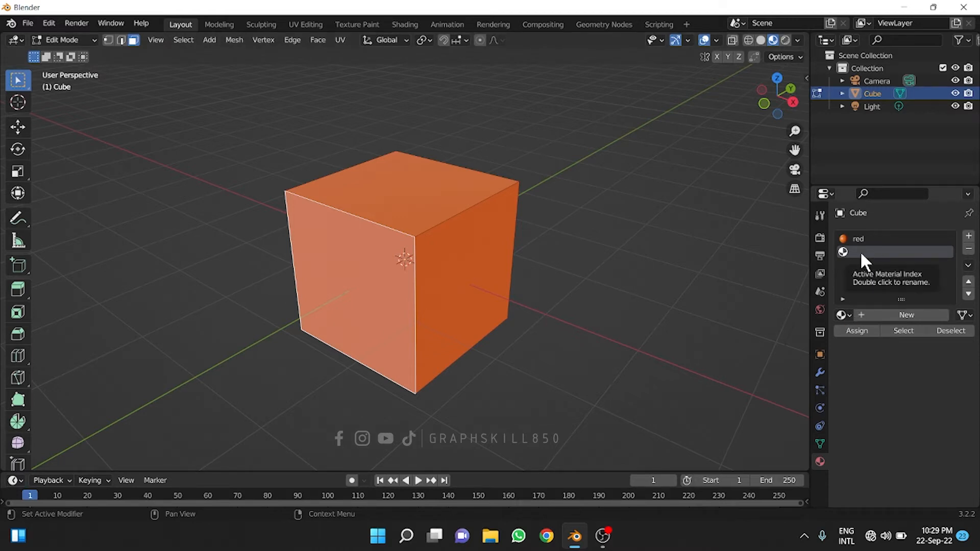
left_click(914, 313)
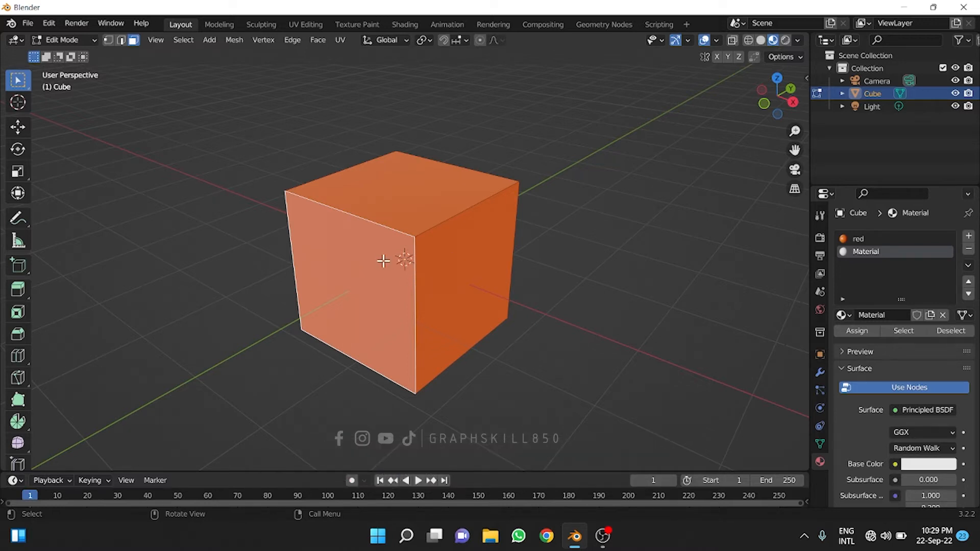
- Assign the second material to the cube's front face and set its base colour to a saturated green
left_click(362, 275)
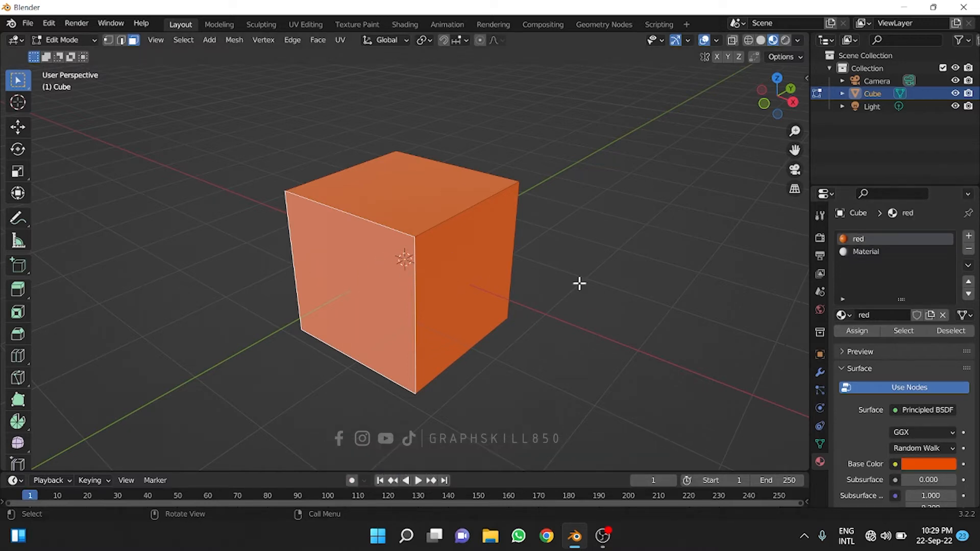
left_click(858, 250)
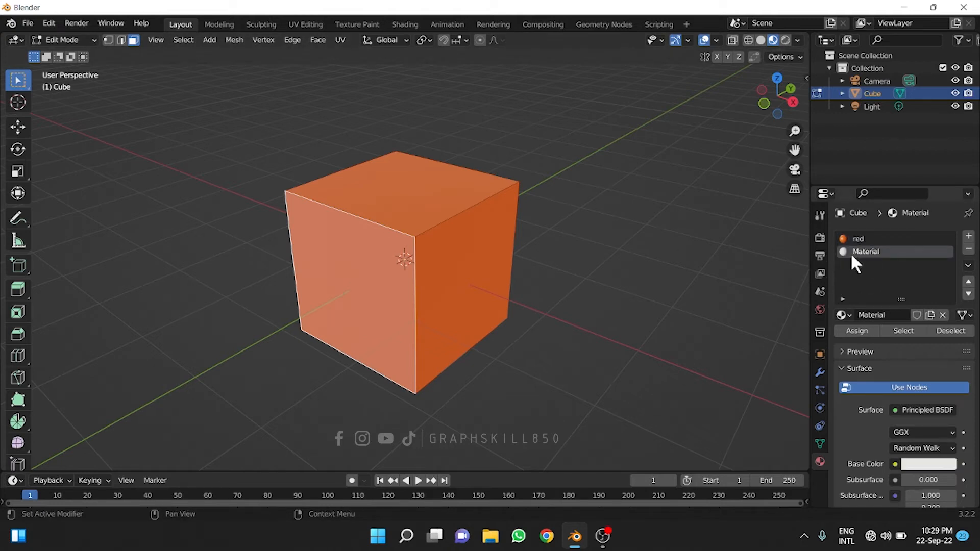
left_click(849, 329)
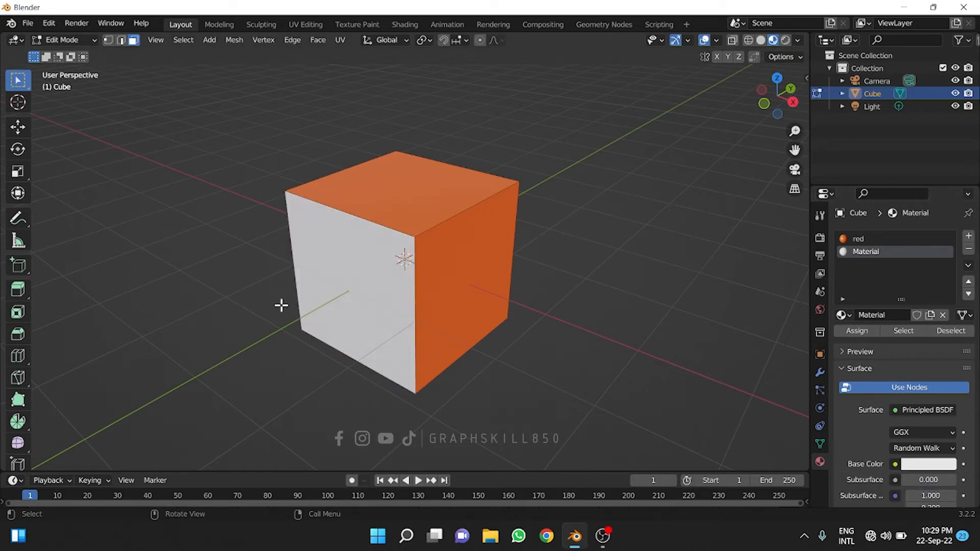
left_click(939, 464)
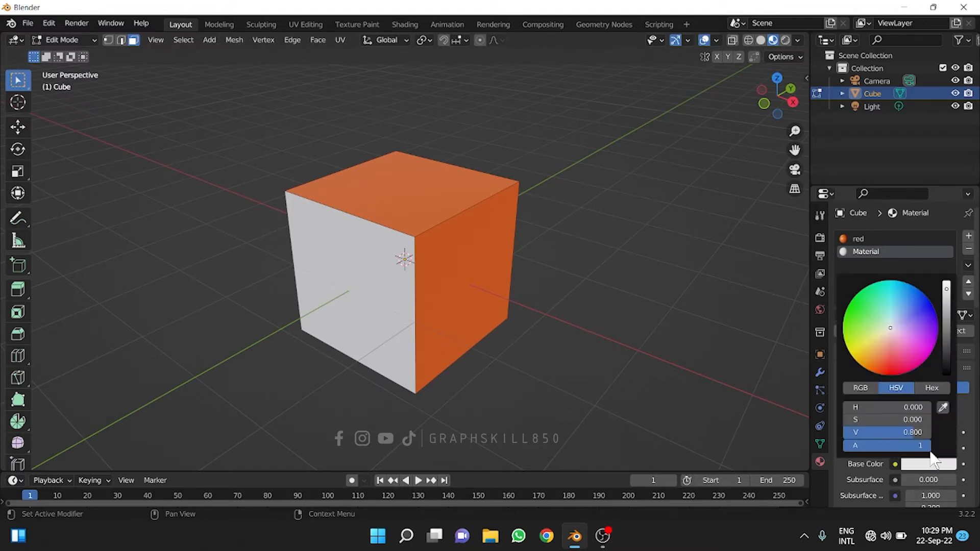
left_click_drag(883, 327, 852, 312)
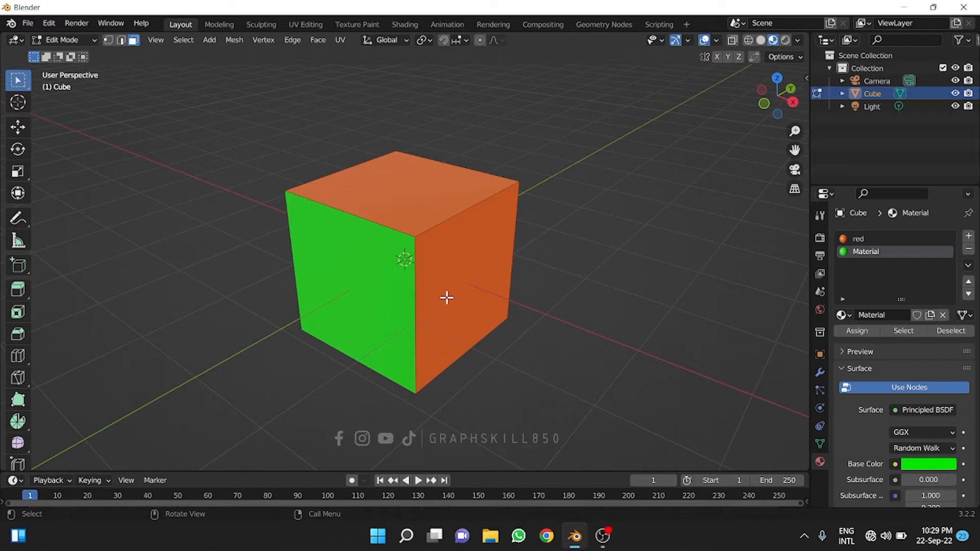
- Give the orange face beside the green one a new material with a blue base colour (hue 0.668, saturation 1.000)
left_click(456, 276)
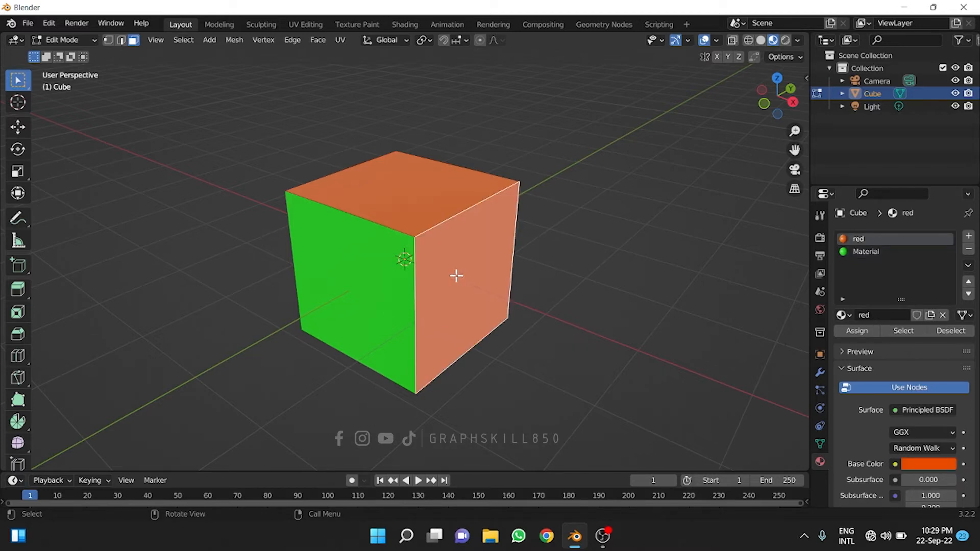
left_click(968, 238)
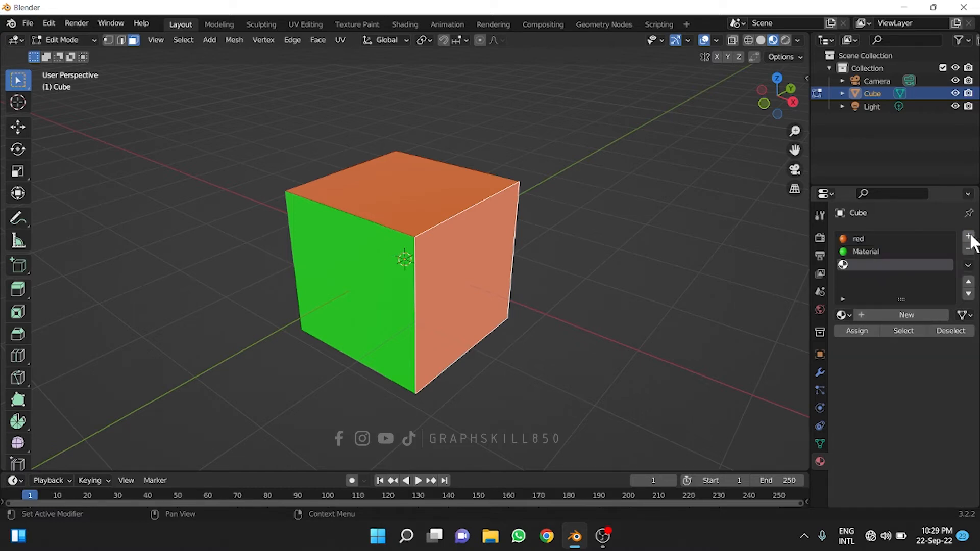
left_click(877, 314)
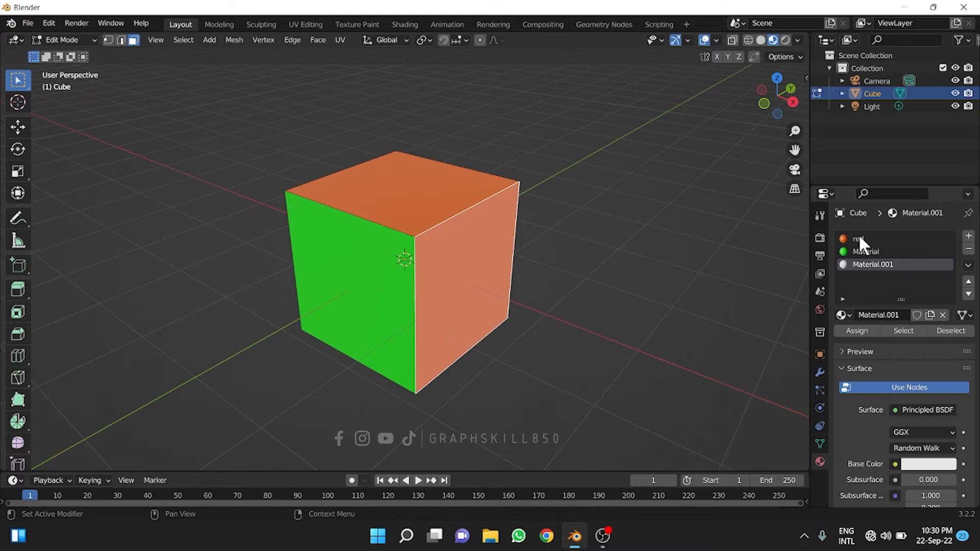
left_click(850, 328)
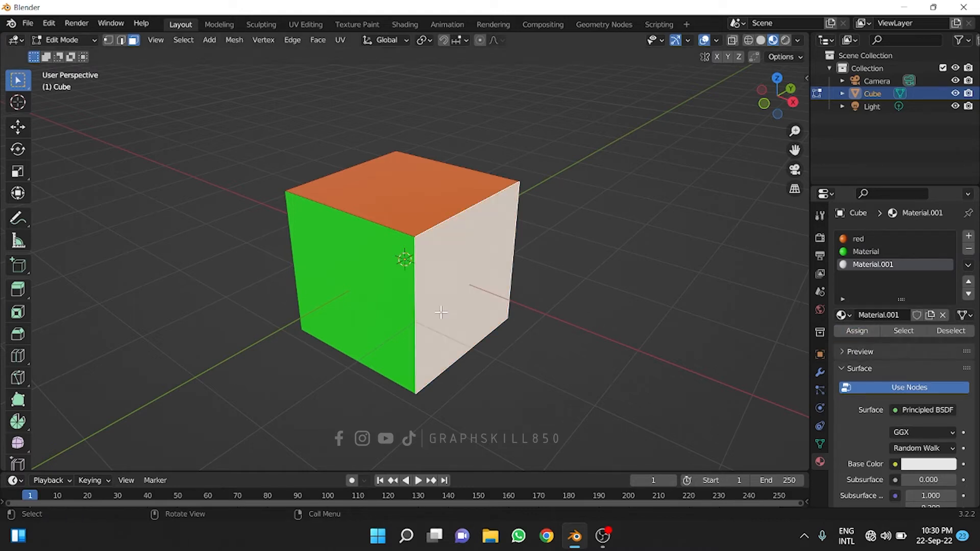
left_click(925, 467)
left_click_drag(899, 345, 934, 308)
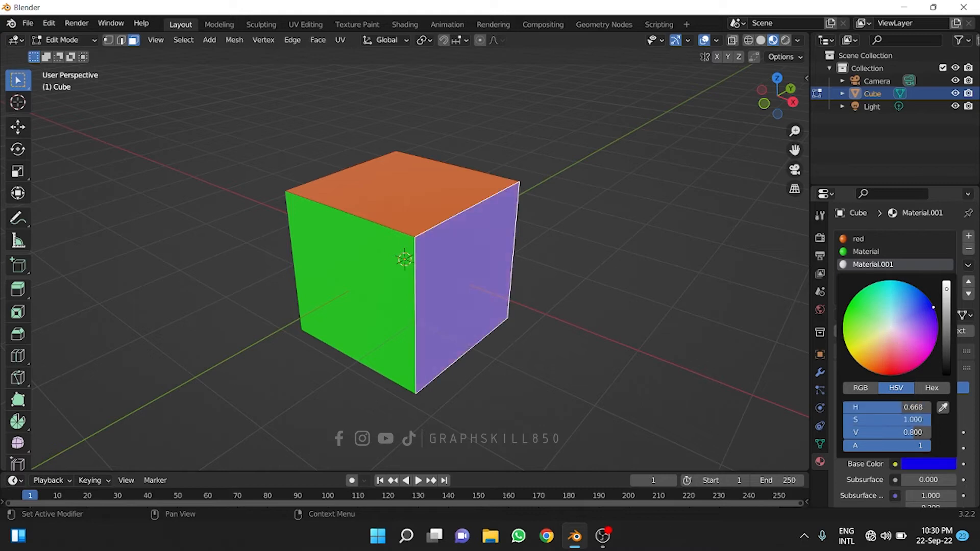
- Try the blue and red materials on the green front face, and assign the green material back to it
middle_click_drag(409, 324, 379, 286)
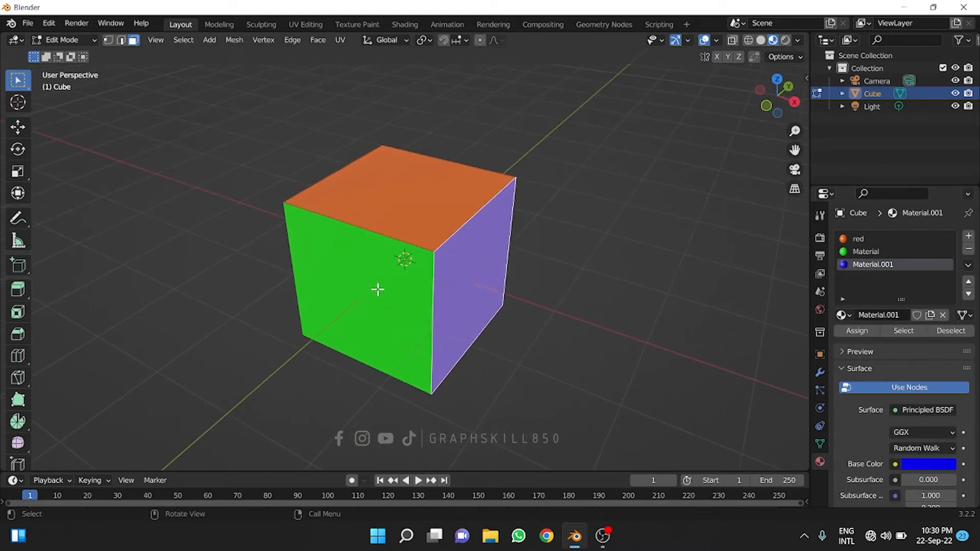
left_click(359, 278)
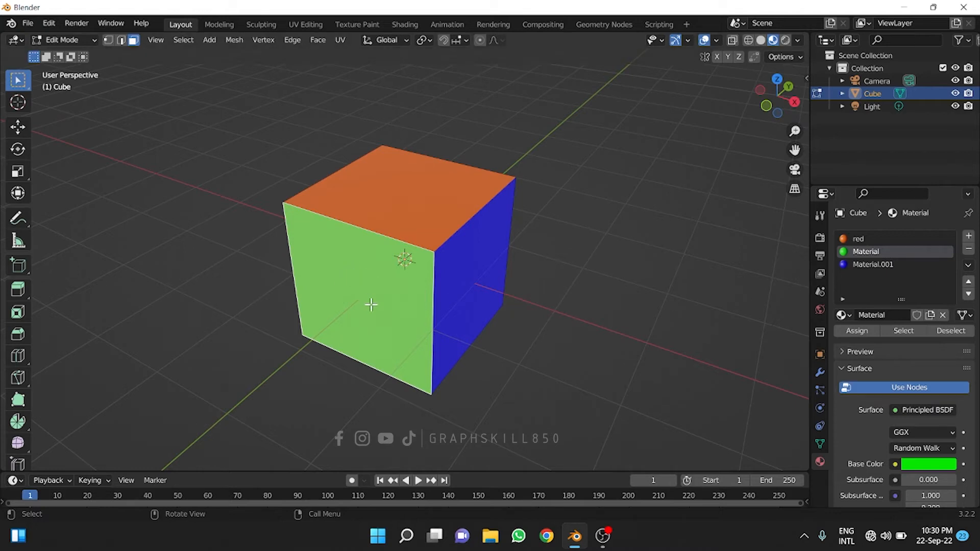
left_click(867, 265)
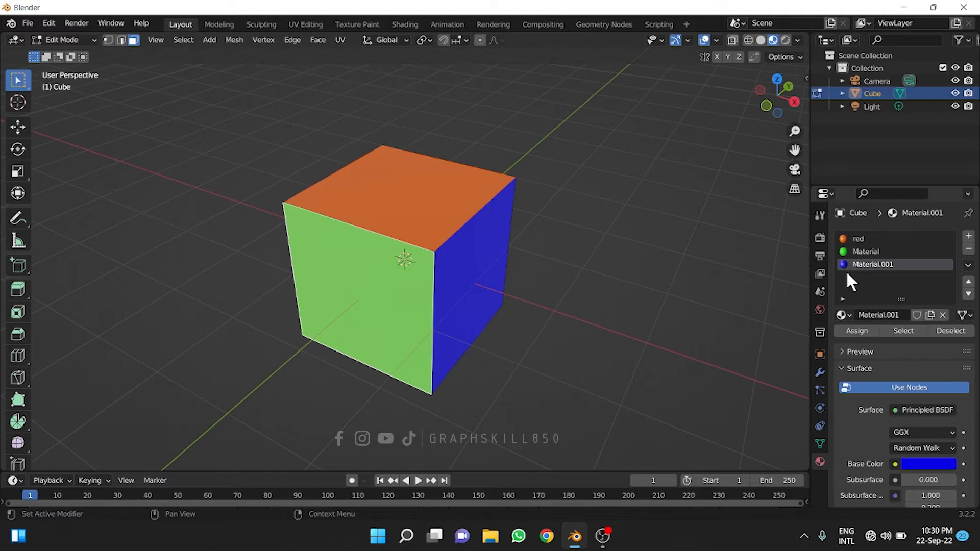
left_click(847, 332)
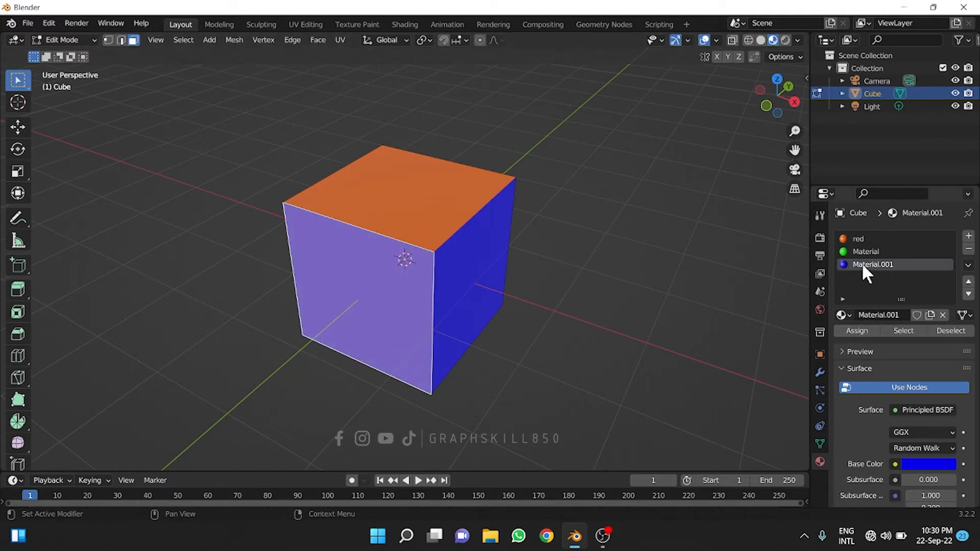
left_click(849, 238)
left_click(858, 331)
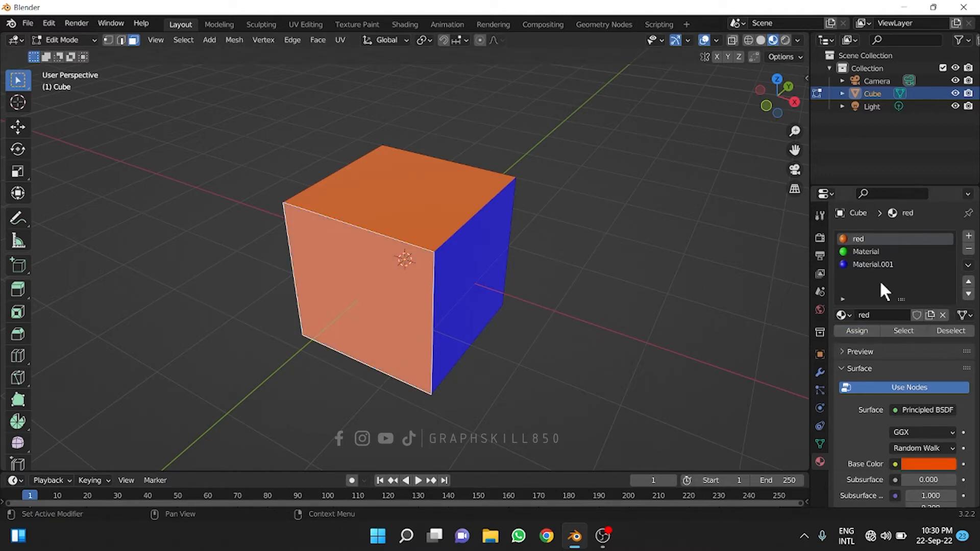
left_click(866, 251)
left_click(857, 331)
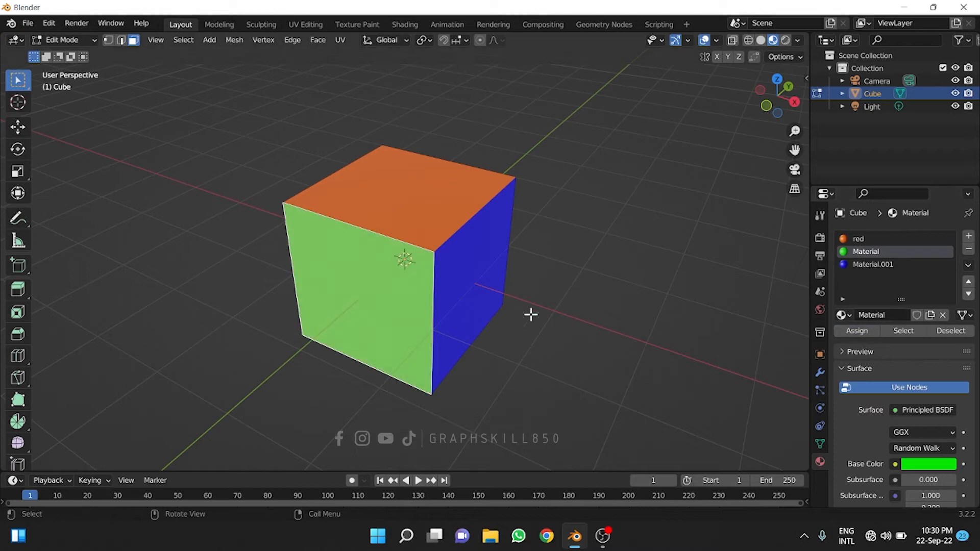
- Assign a new material to an orange side face at the back, with a dark yellow base colour (hue 0.147, saturation 1.000, value 0.546)
middle_click_drag(529, 313, 448, 306)
middle_click_drag(596, 293, 296, 297)
left_click(344, 275)
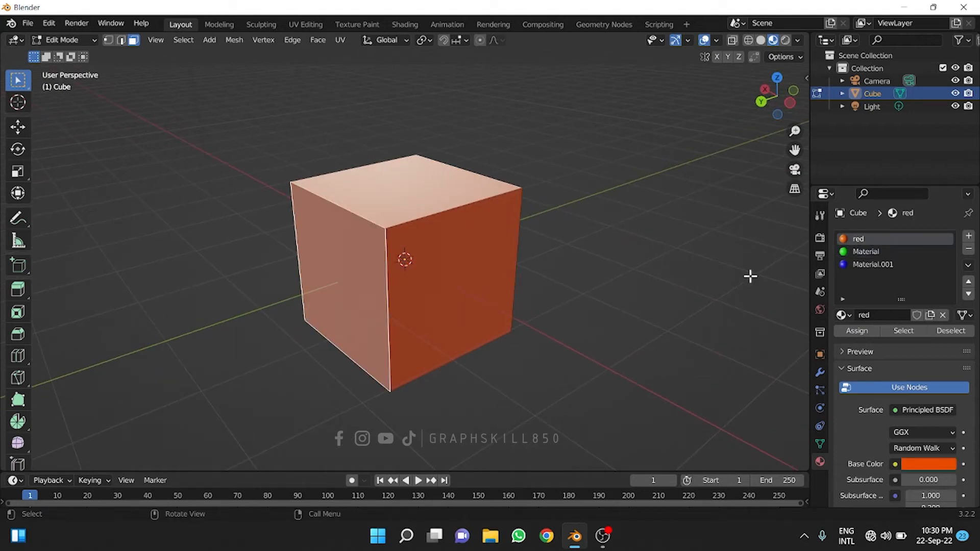
left_click(968, 238)
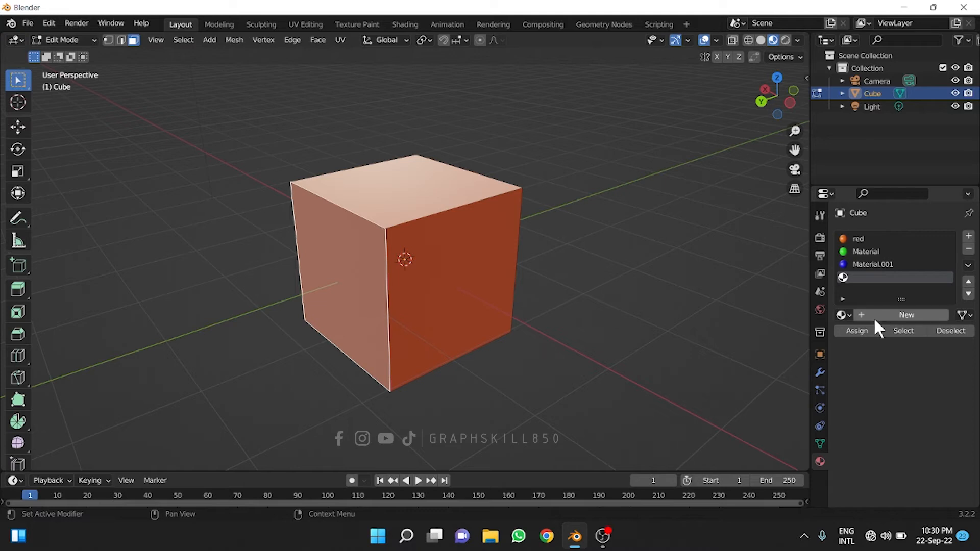
left_click(874, 317)
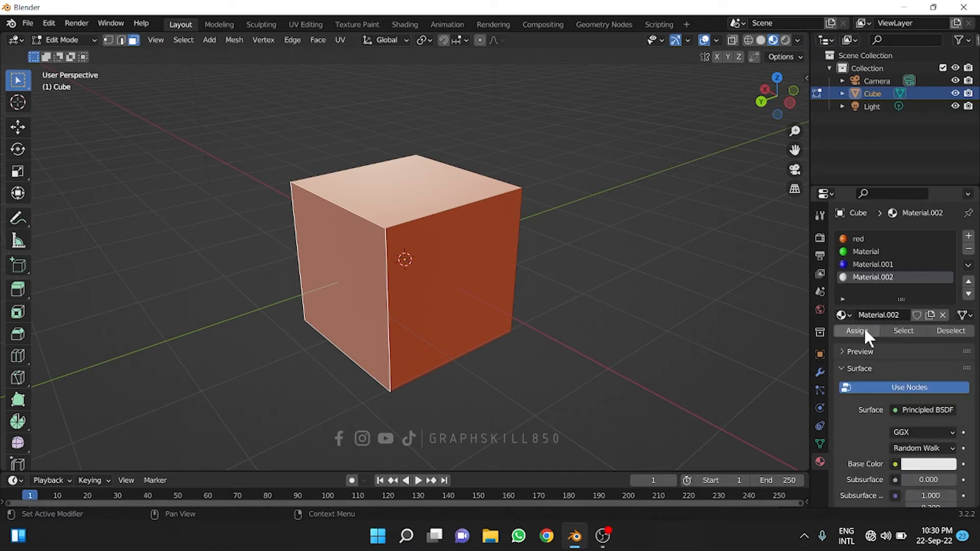
left_click(866, 332)
left_click(927, 464)
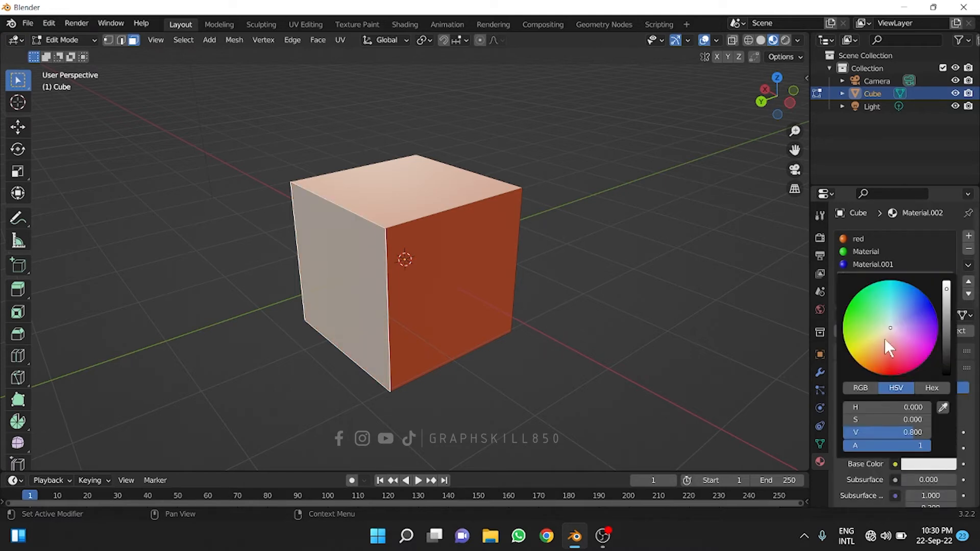
left_click_drag(880, 327, 850, 353)
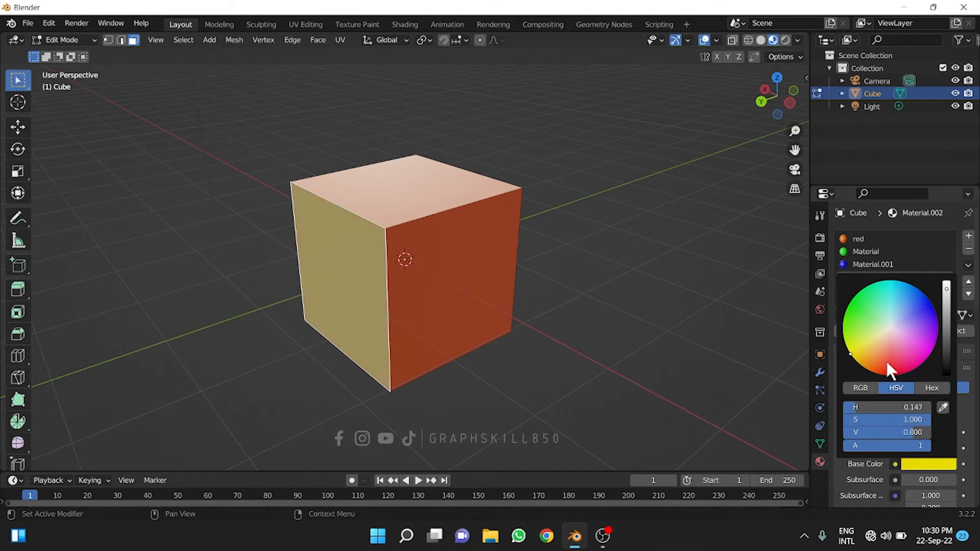
left_click_drag(948, 299, 947, 327)
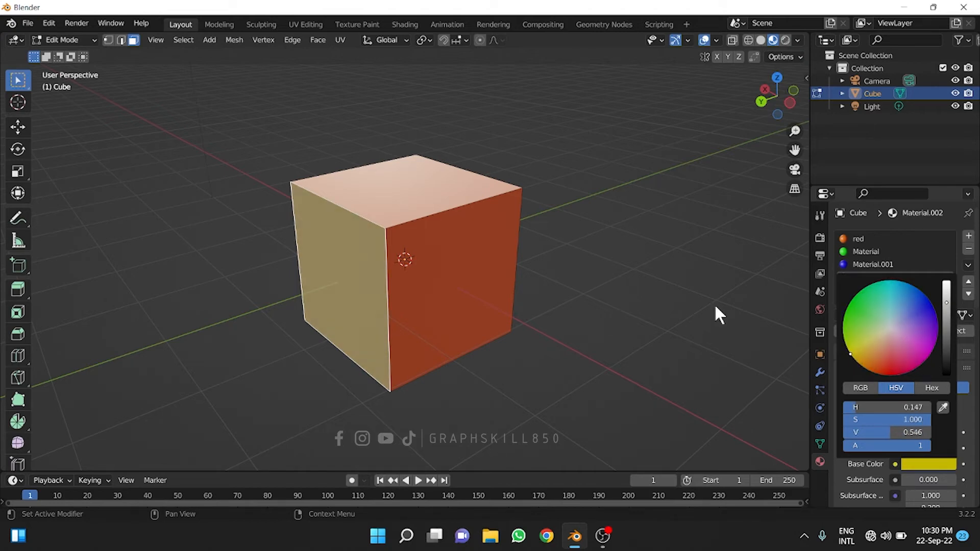
- Assign a new material to the remaining orange side face, with a magenta base colour (hue 0.848, saturation 1.000), and deselect the face
middle_click_drag(716, 311, 390, 289)
left_click(390, 288)
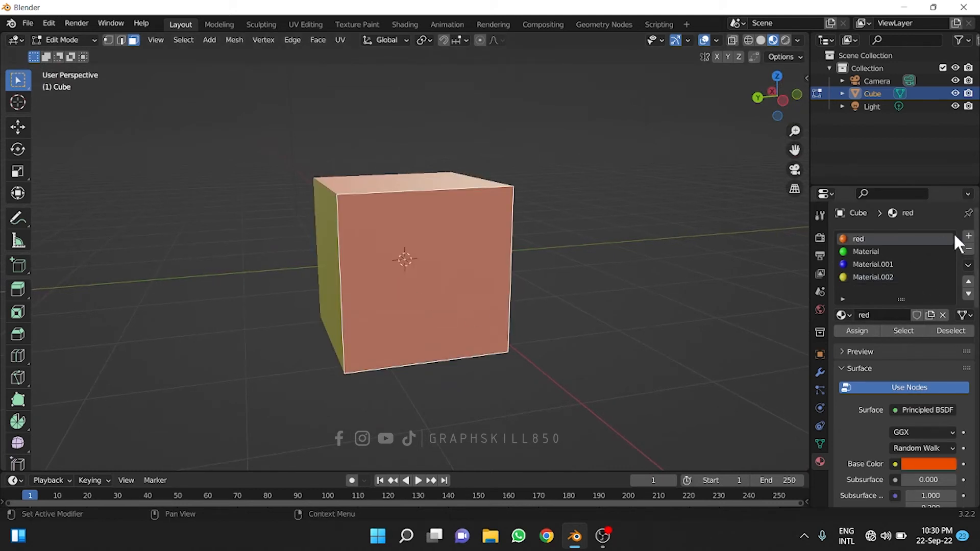
left_click(968, 236)
left_click(878, 309)
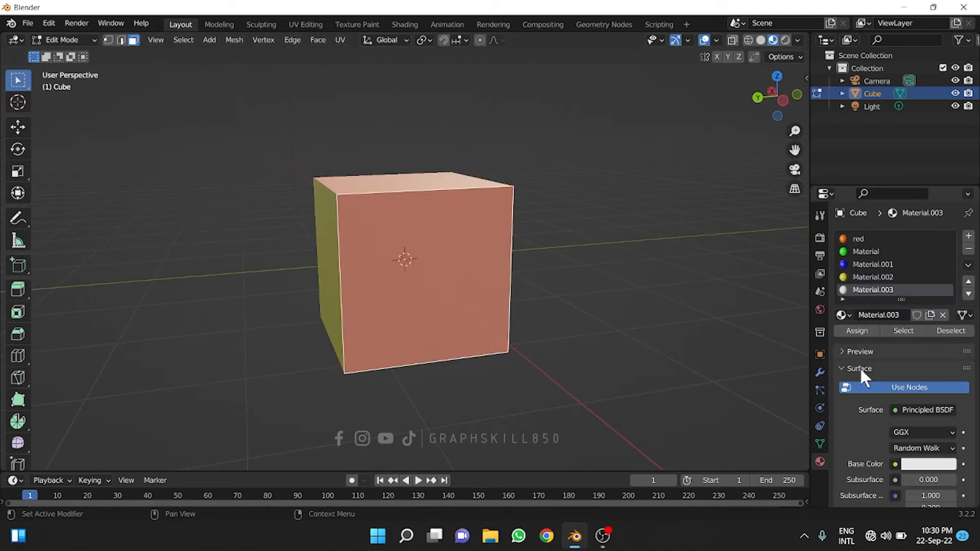
left_click(852, 333)
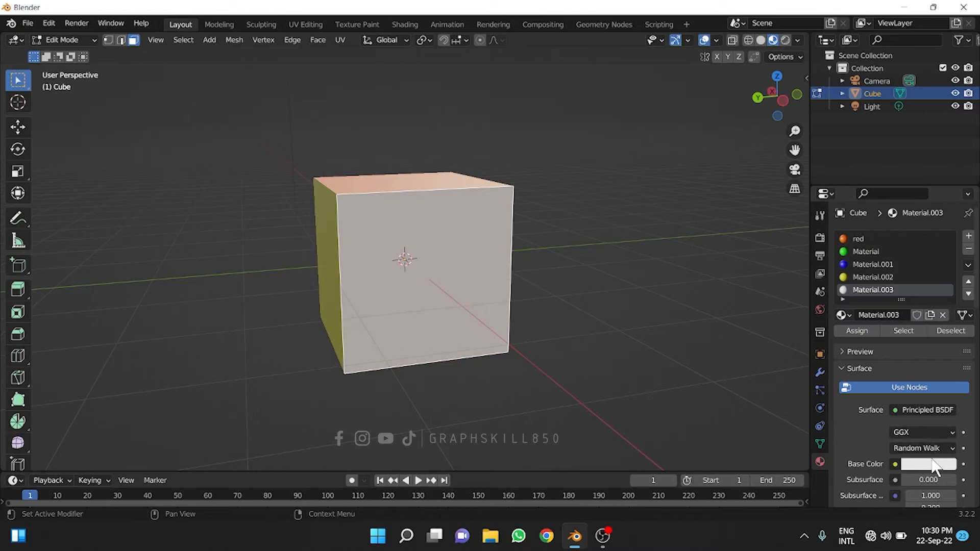
left_click(929, 466)
left_click(930, 353)
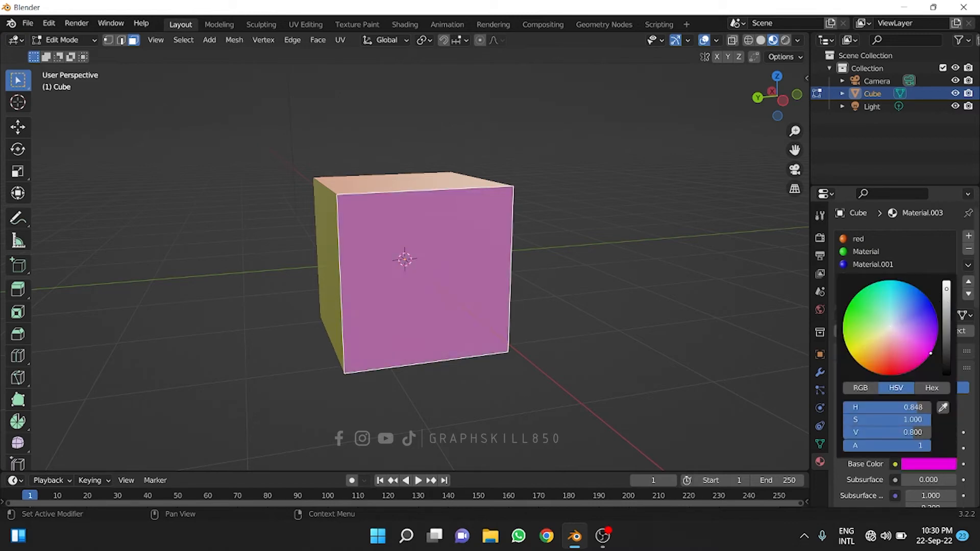
middle_click_drag(549, 320, 490, 348)
left_click(567, 392)
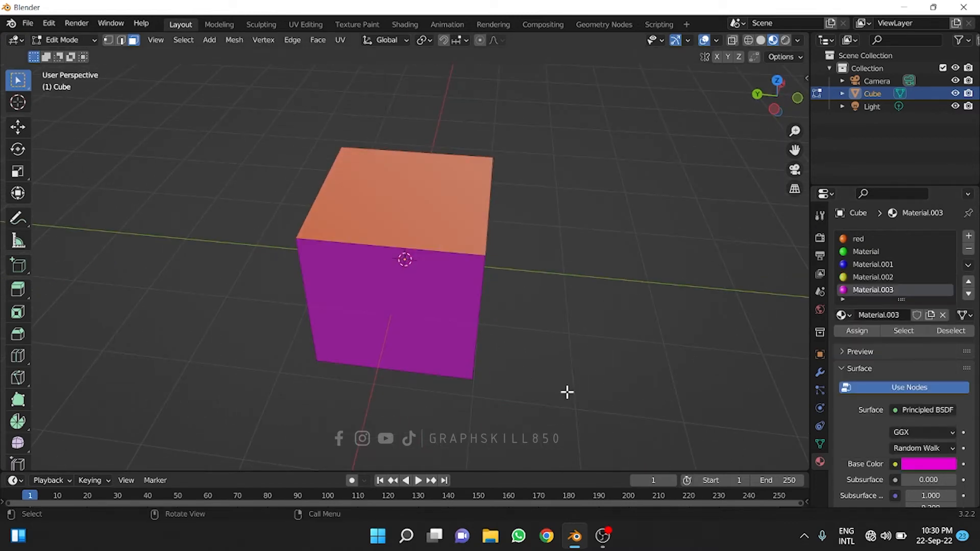
- Create a new material in an added slot and assign it to the cube's bottom face with its default white colour
middle_click_drag(567, 392, 361, 262)
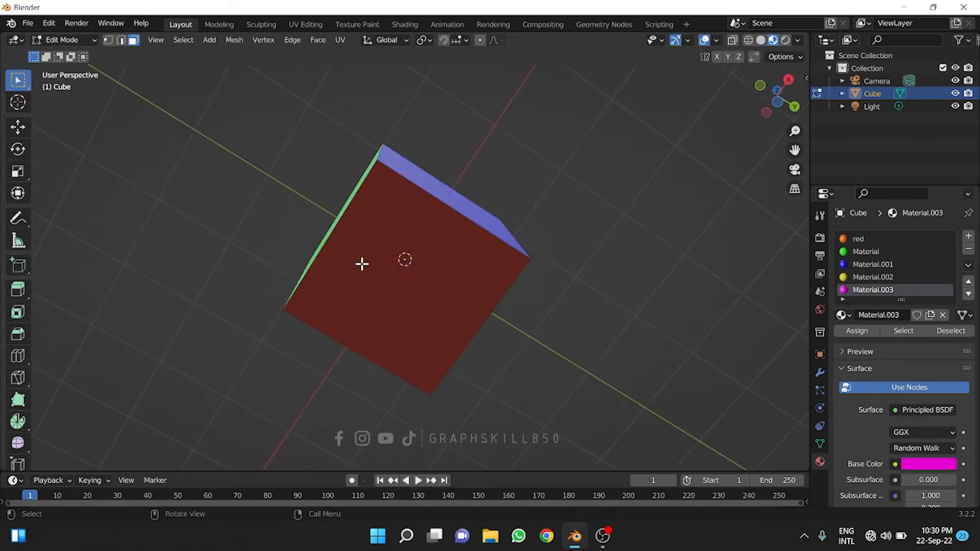
left_click(393, 275)
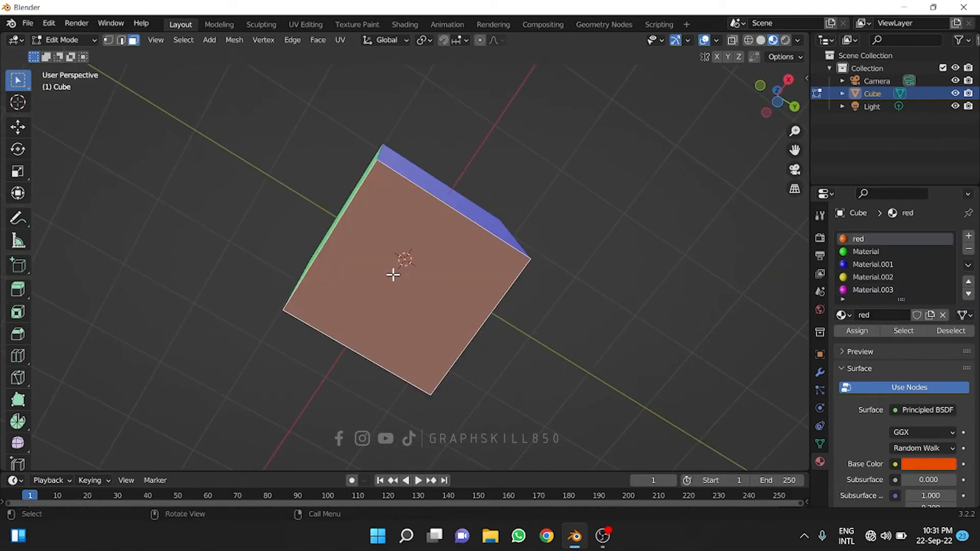
left_click(969, 249)
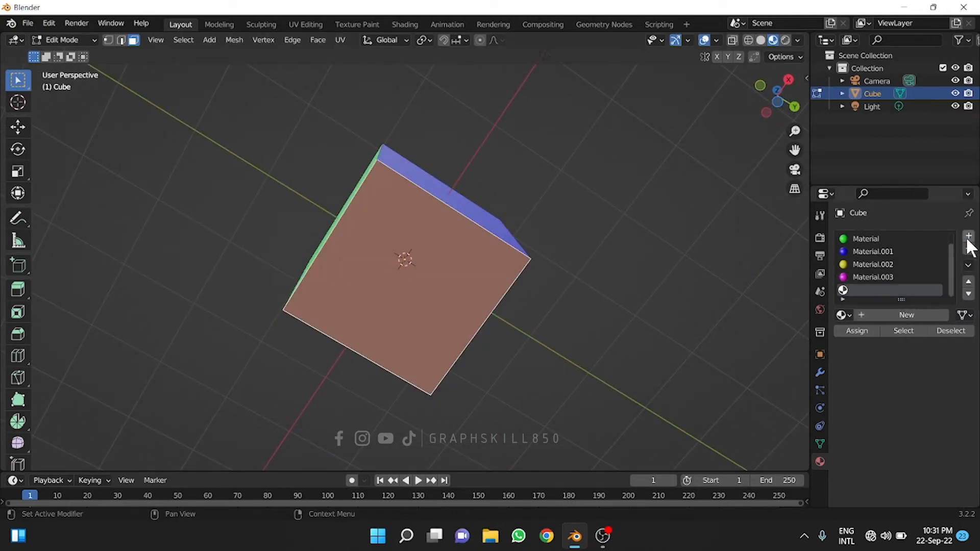
left_click(886, 316)
left_click(856, 331)
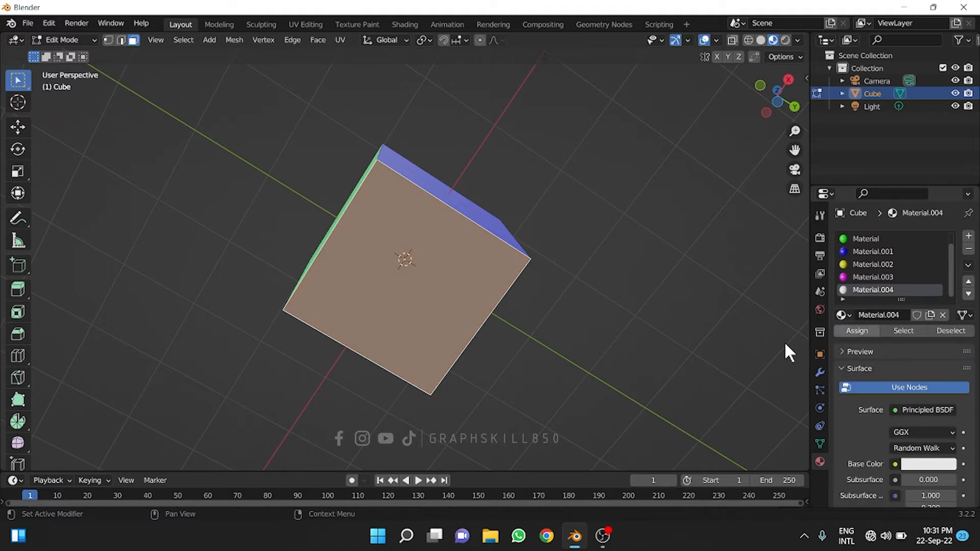
middle_click_drag(553, 370, 545, 396)
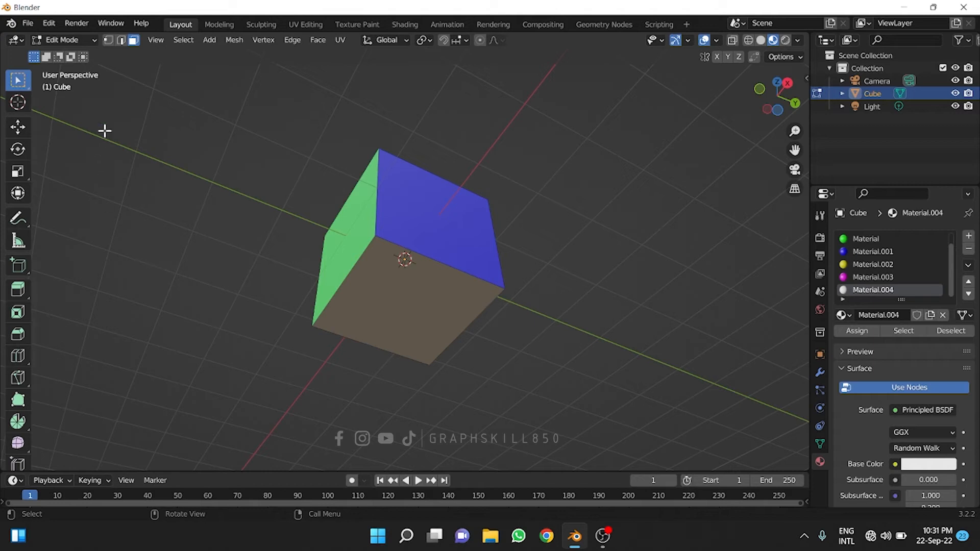
- Switch the cube to Object Mode and back to Edit Mode, viewing its coloured faces from above
left_click(90, 39)
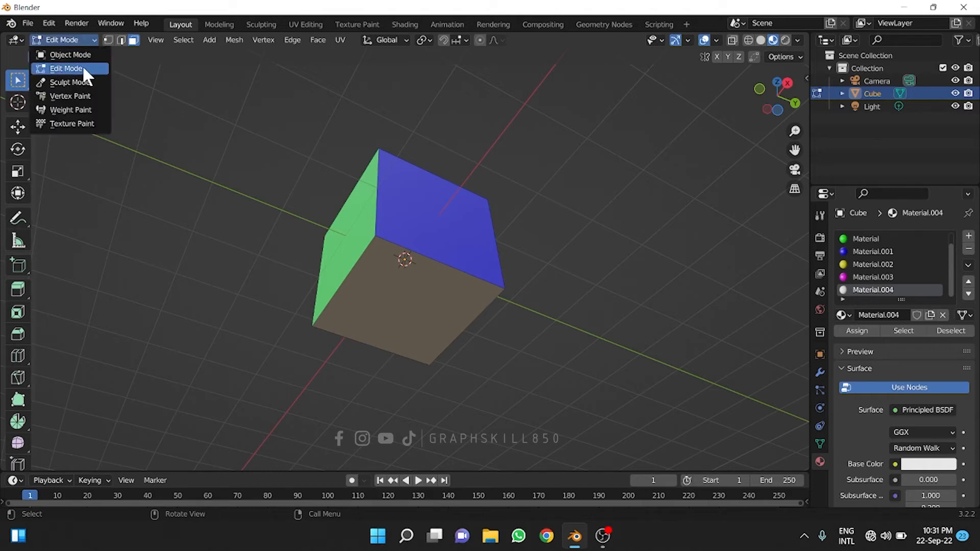
left_click(80, 53)
key("Tab")
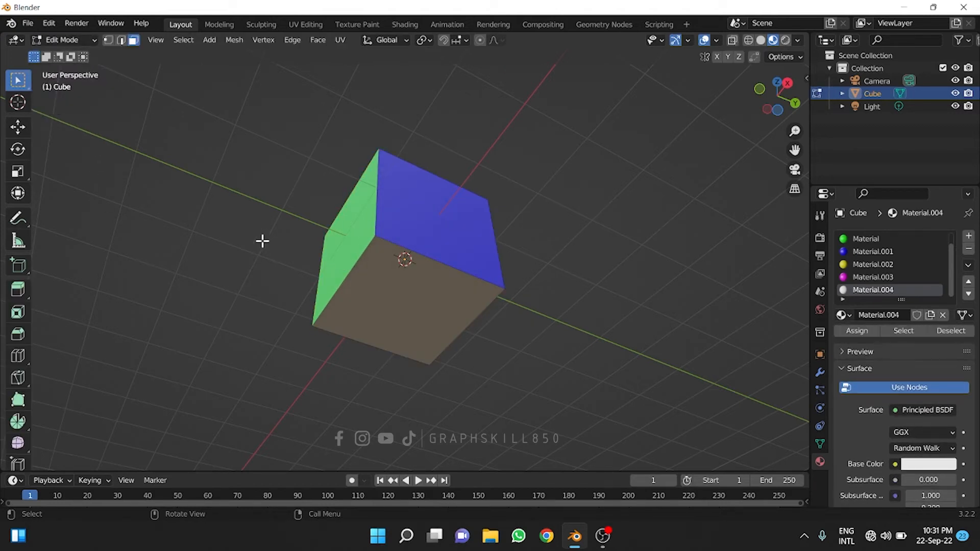
middle_click_drag(262, 241, 278, 356)
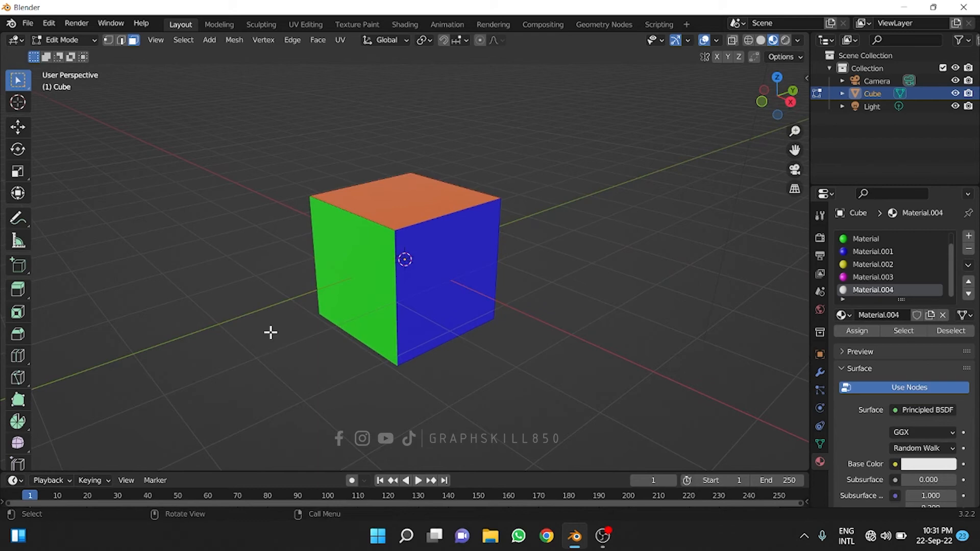
- Switch the cube to Object Mode and look over its coloured faces and its list of materials
middle_click_drag(276, 322, 708, 263)
key("Tab")
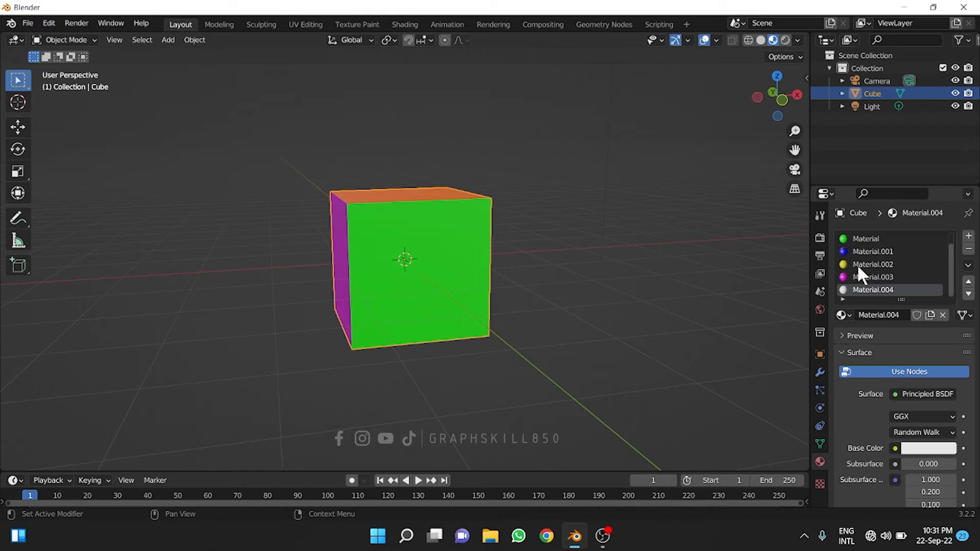
middle_click_drag(481, 300, 807, 263)
scroll(802, 263, "down", 2)
scroll(878, 286, "up", 1)
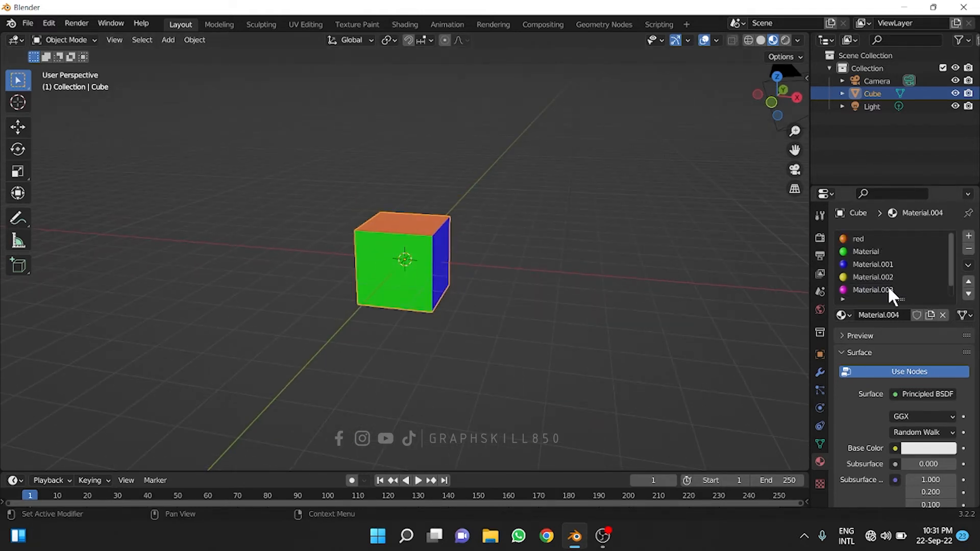
scroll(881, 292, "down", 1)
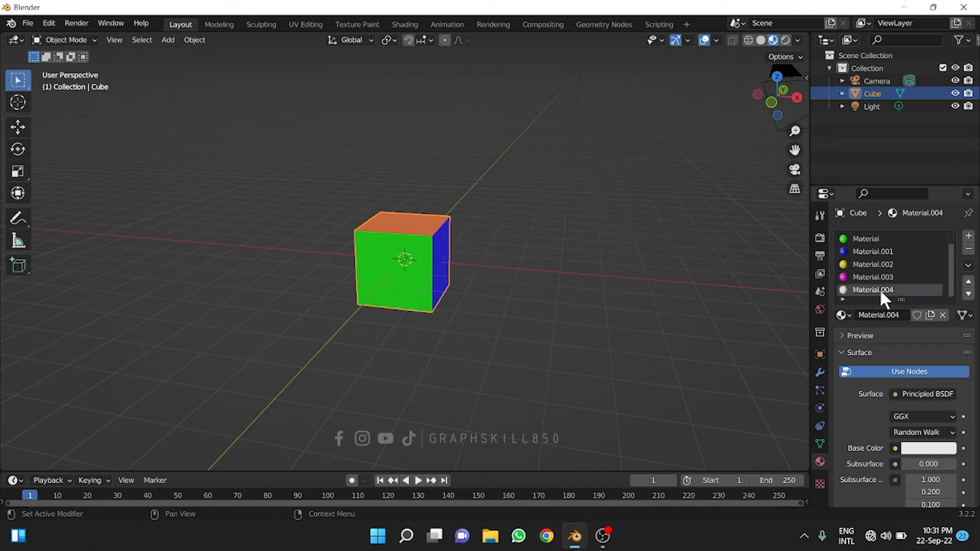
scroll(882, 292, "up", 1)
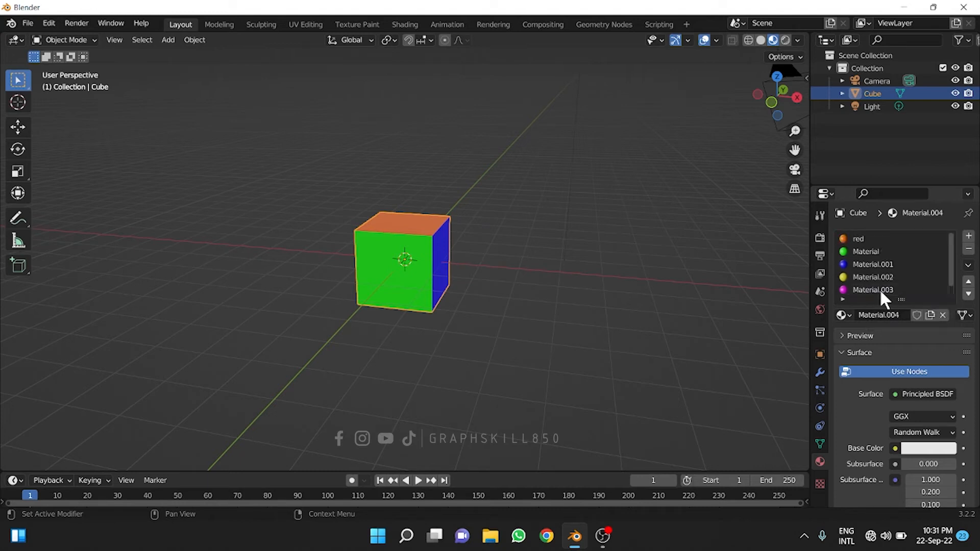
- Rename the cube's green material as GREEN and its blue material as BLUE
left_click(868, 252)
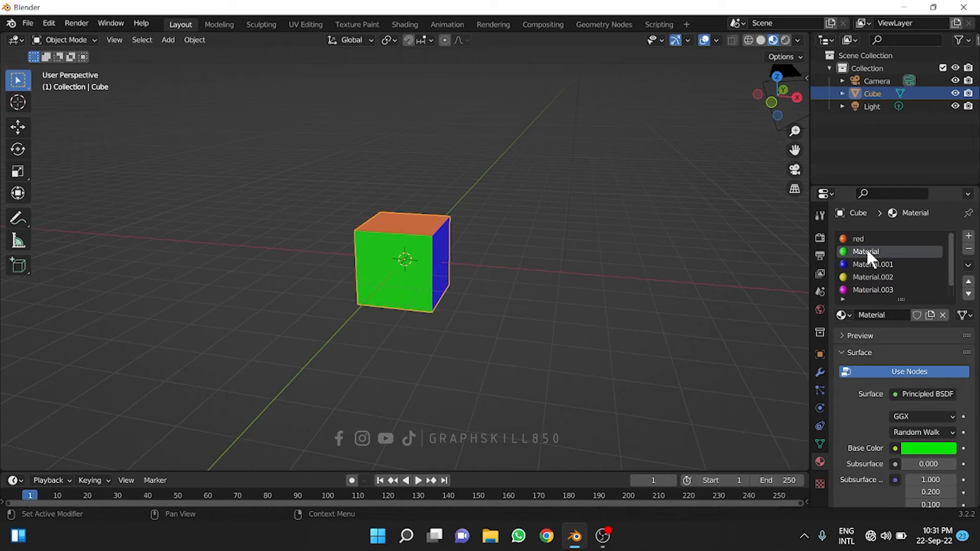
left_click(896, 315)
left_click(896, 315)
type("GREEN")
key("Return")
left_click(868, 265)
left_click(873, 312)
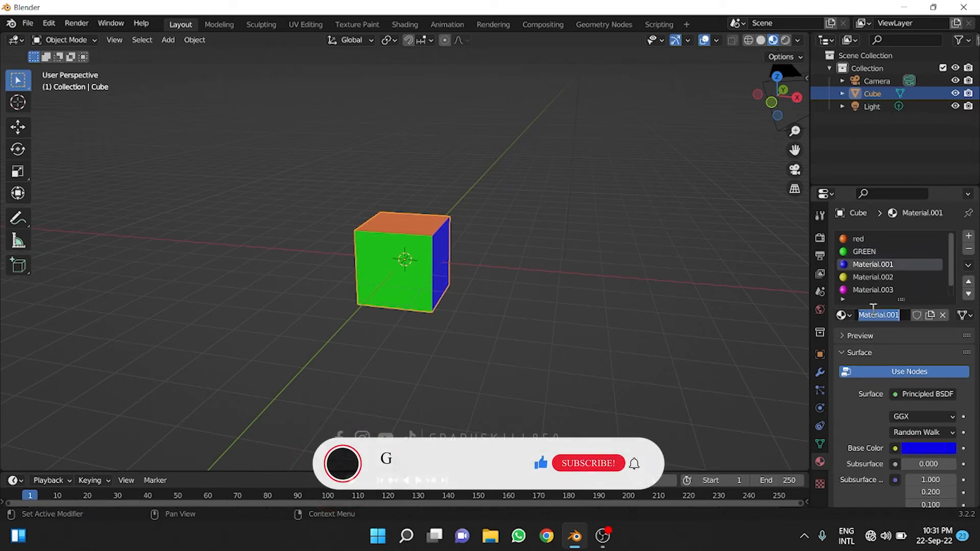
type("BLUE")
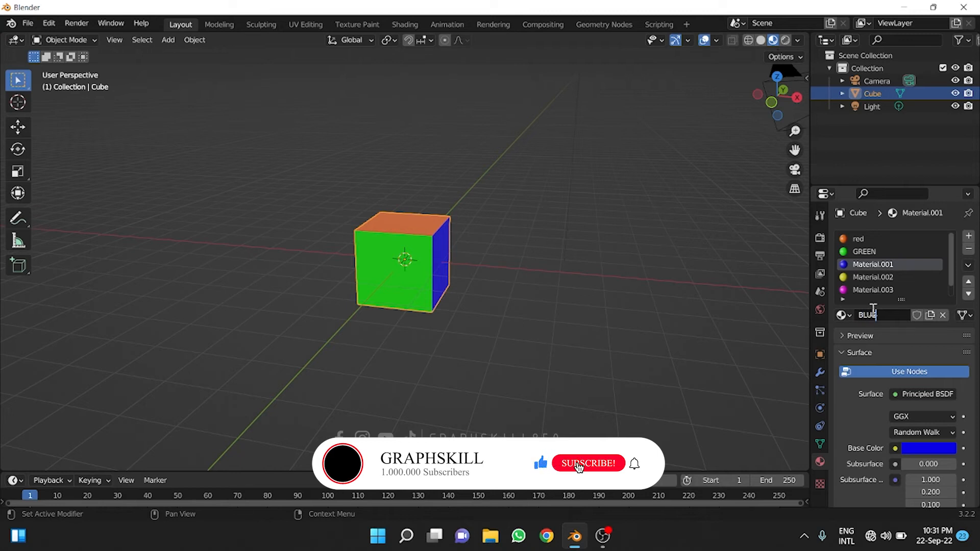
key("Return")
- Rename the cube's yellow material, Material.002, as YELLOW
left_click(868, 277)
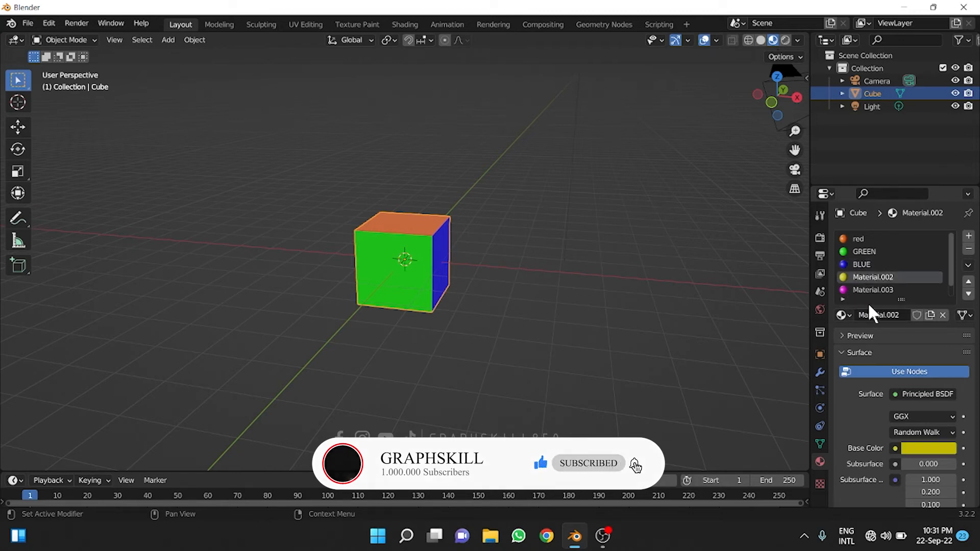
left_click(875, 318)
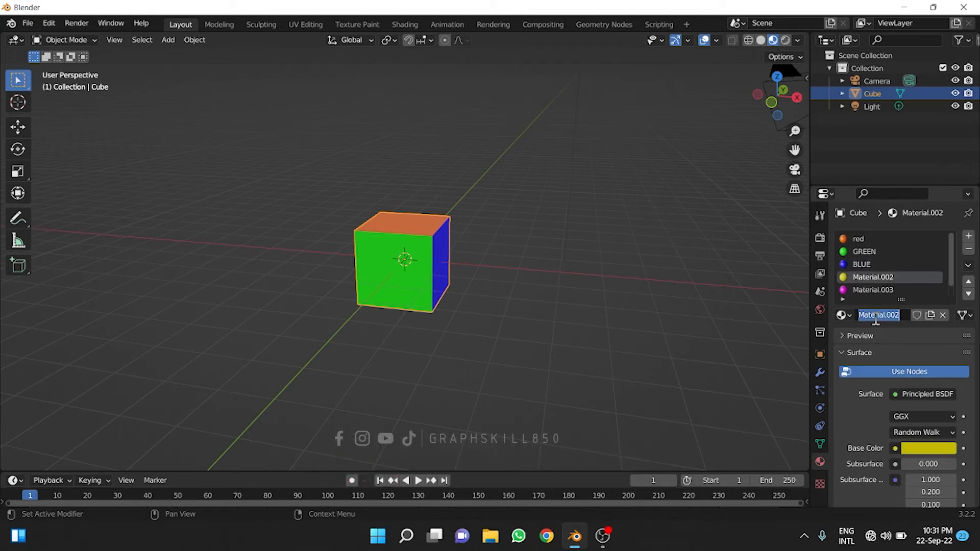
type("YWL")
key("BackSpace")
key("BackSpace")
type("ELLOW")
key("Return")
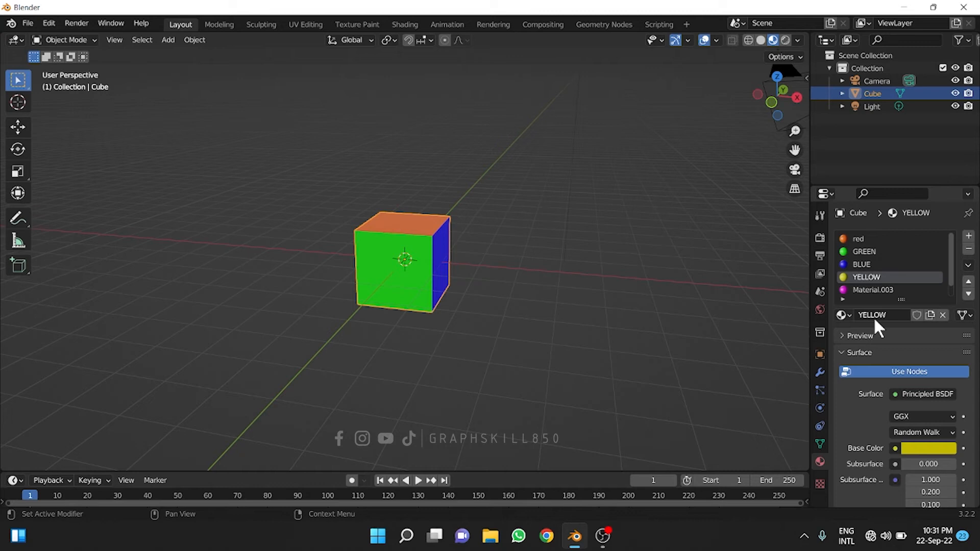
- Rename the cube's magenta material as PURPLE and the white one at the end of the list as WHITE
left_click(871, 289)
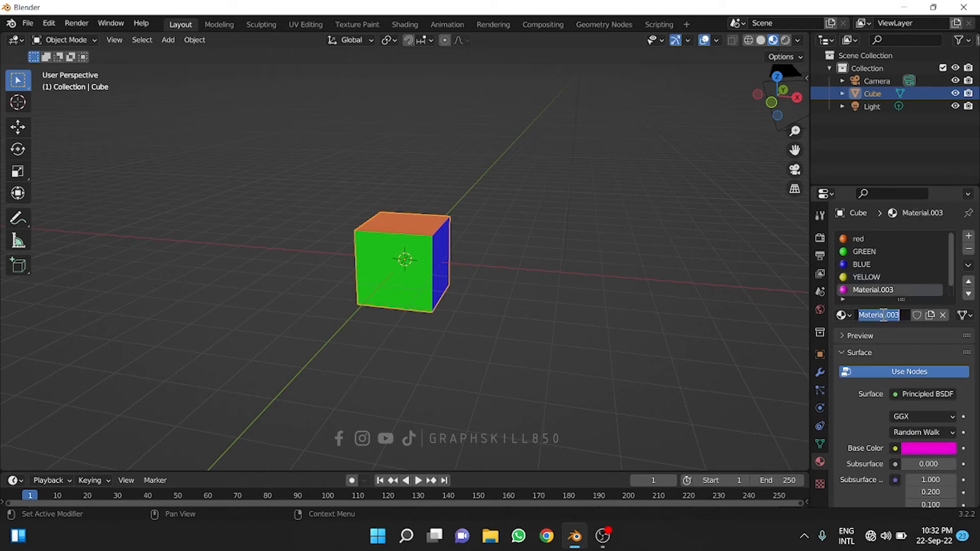
type("PURPLE")
key("Return")
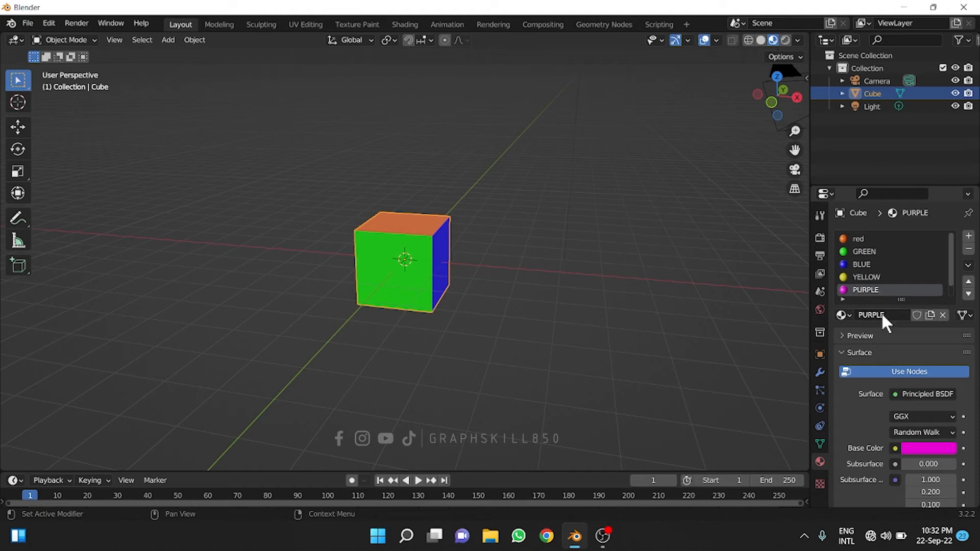
scroll(872, 280, "down", 1)
left_click(880, 293)
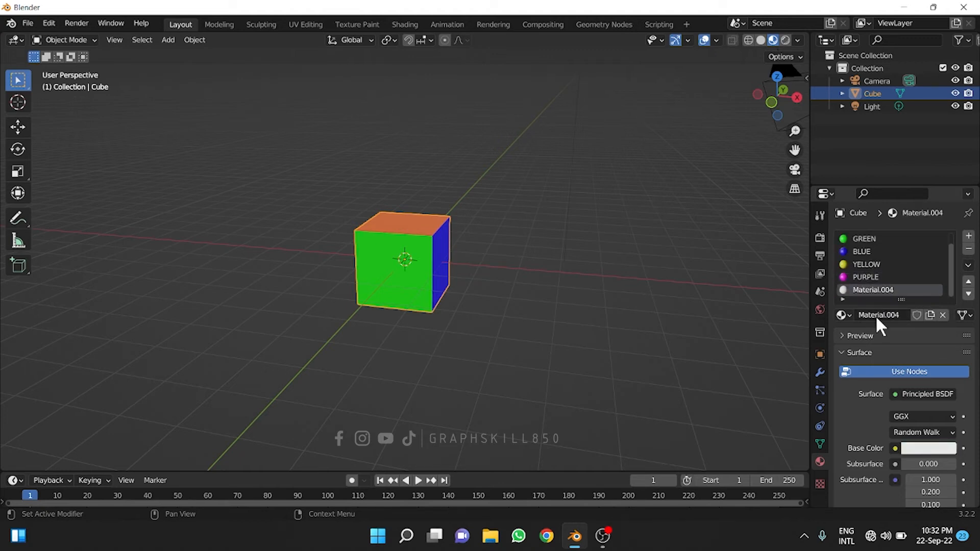
type("WHITE")
key("Return")
scroll(891, 260, "up", 1)
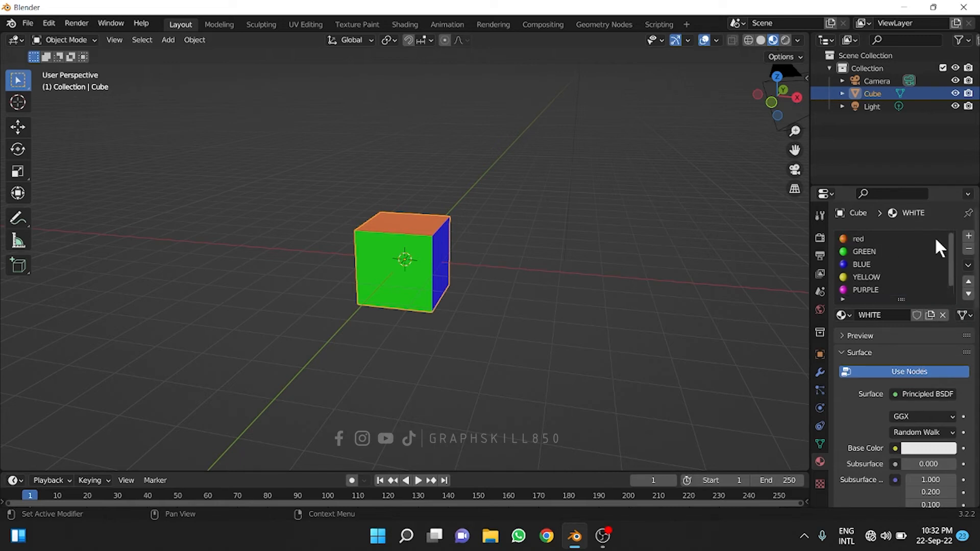
- Examine the red and GREEN materials in the list and view the cube's coloured faces from another side
left_click(845, 238)
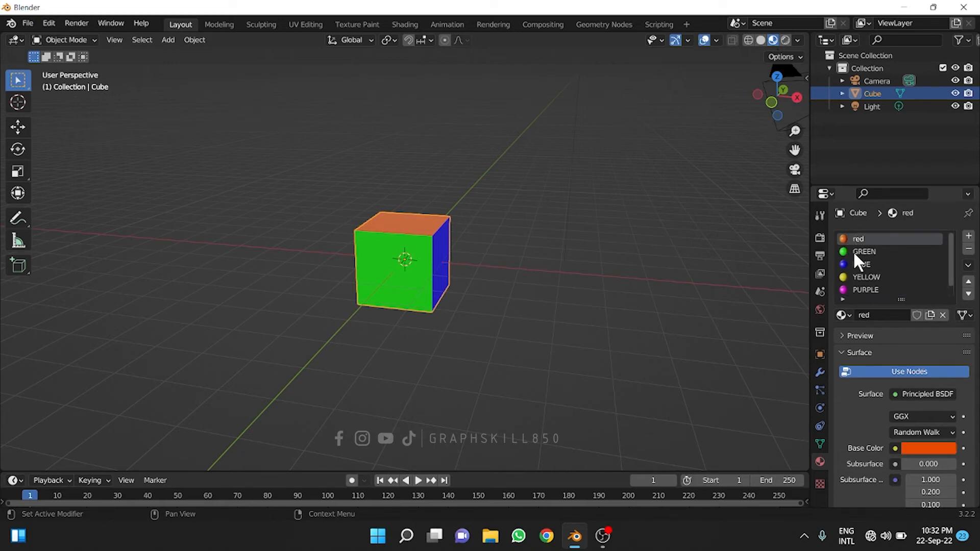
left_click(853, 251)
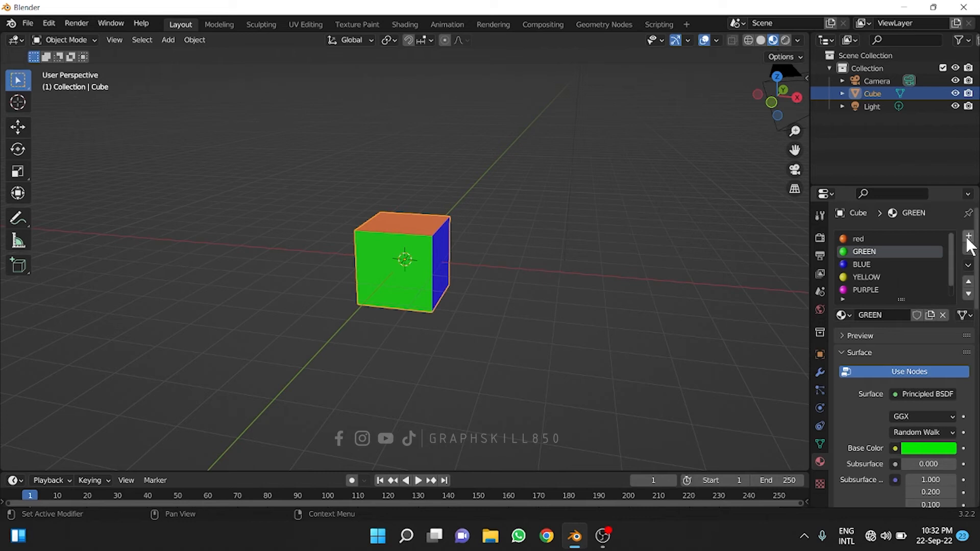
middle_click_drag(424, 258, 453, 271)
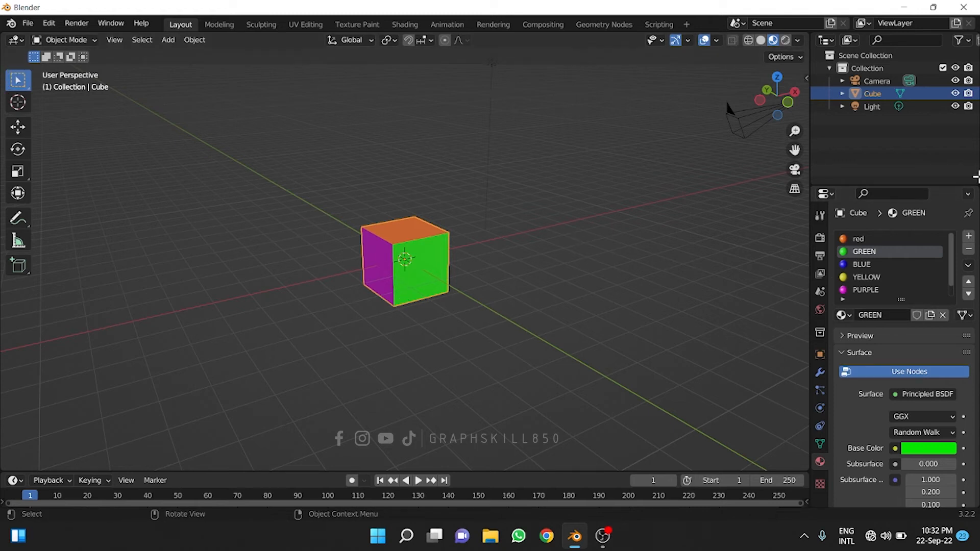
- Start a new file with the default scene, discarding the unsaved changes to the coloured cube
left_click(27, 23)
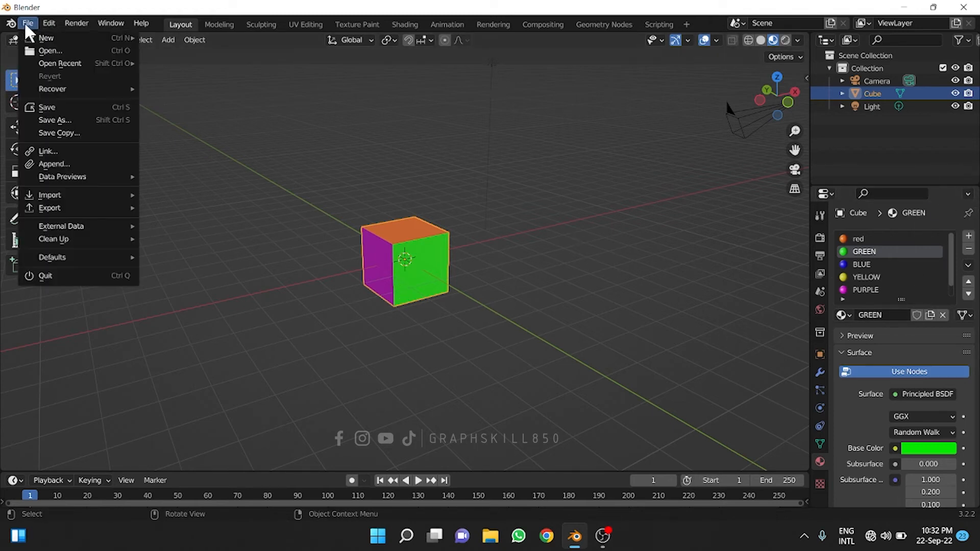
mouse_move(42, 45)
left_click(173, 37)
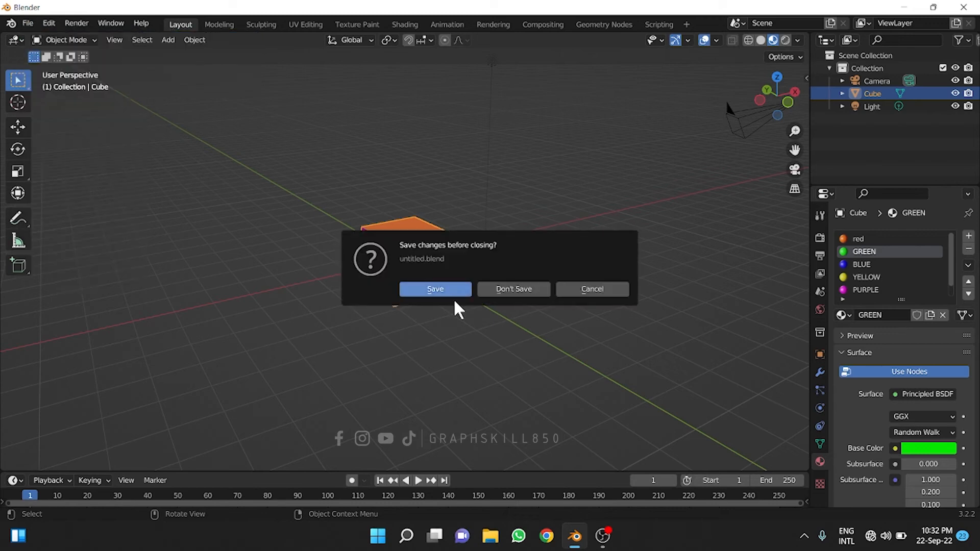
left_click(523, 284)
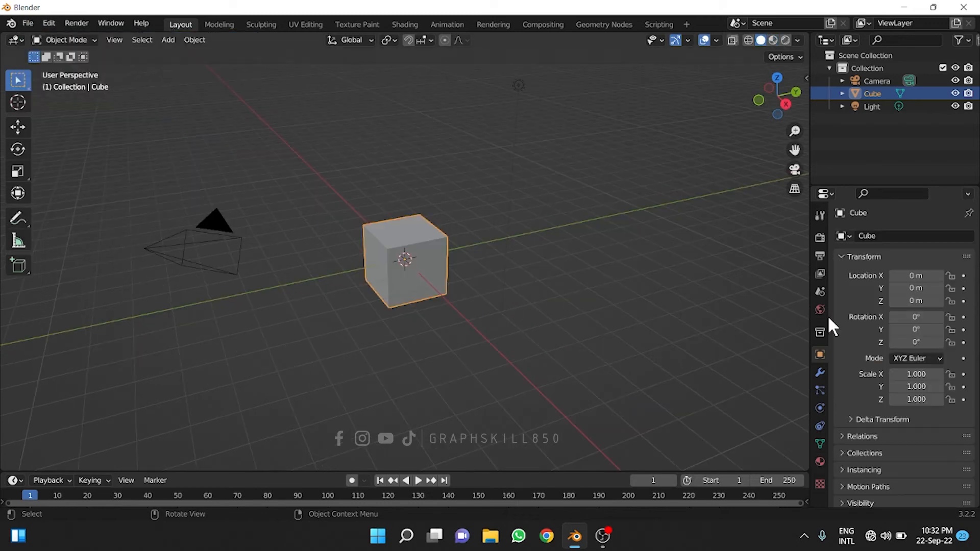
- Show the new cube's material settings and remove its default material slot
left_click(820, 461)
middle_click_drag(379, 247, 370, 246)
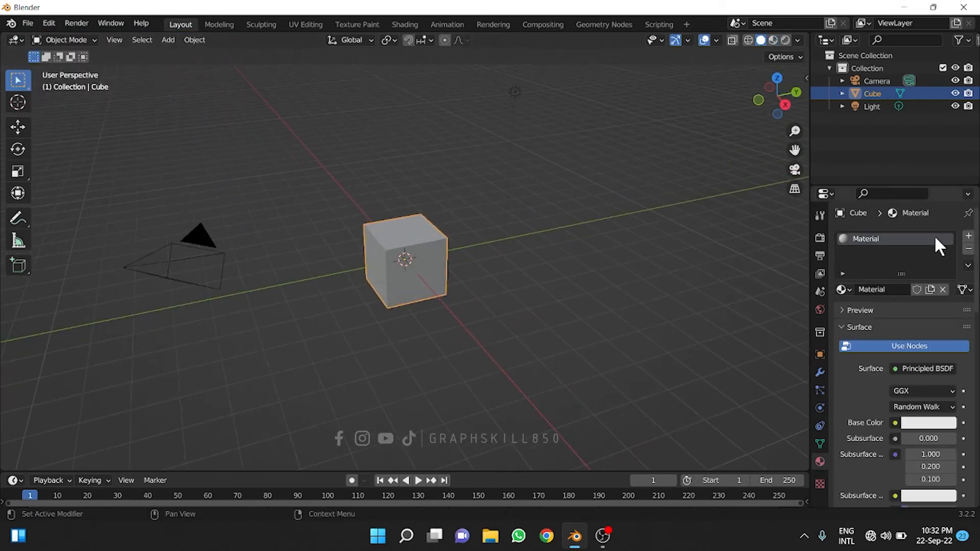
mouse_move(442, 274)
middle_mouse_down()
mouse_move(458, 106)
mouse_move(411, 272)
mouse_move(500, 278)
mouse_move(436, 268)
middle_mouse_up()
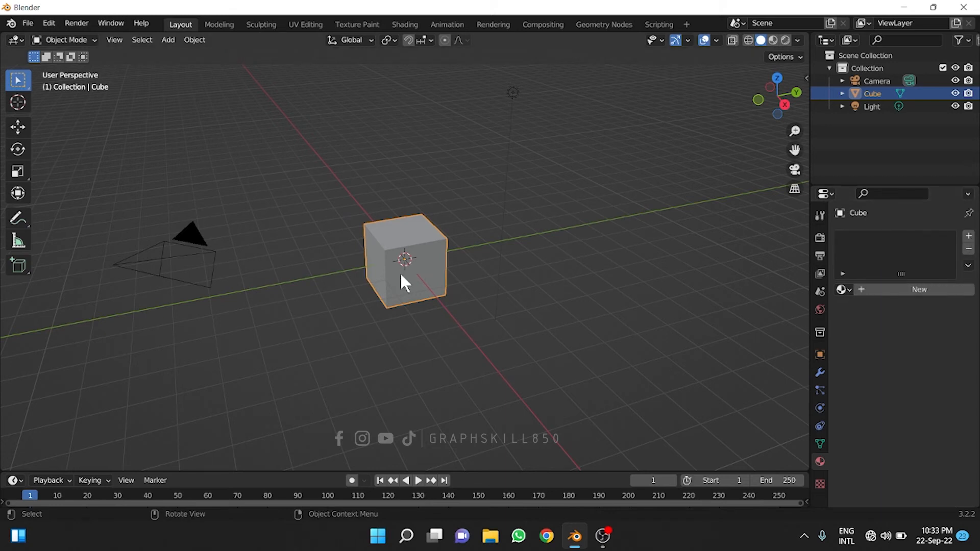
- Put the cube into Edit Mode and add six empty material slots to it
key("Tab")
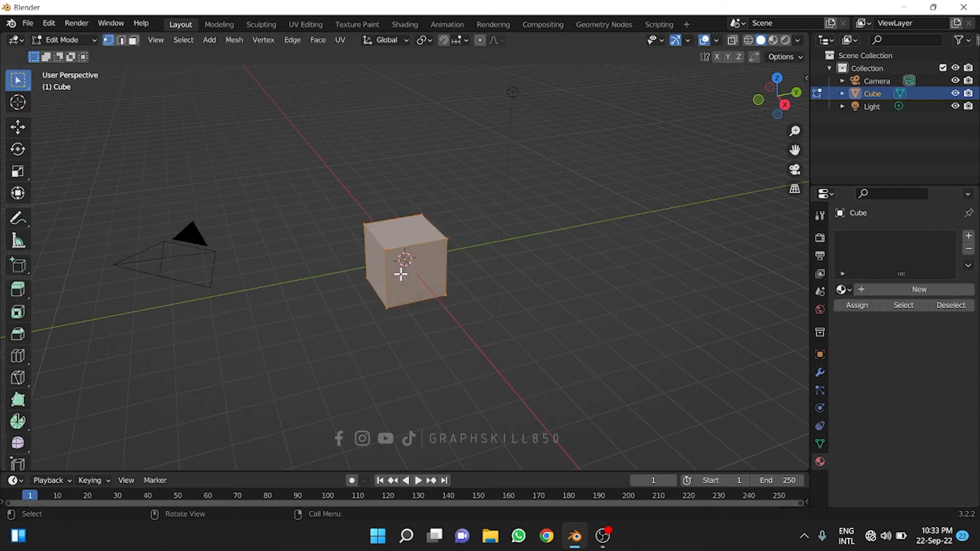
left_click(969, 236)
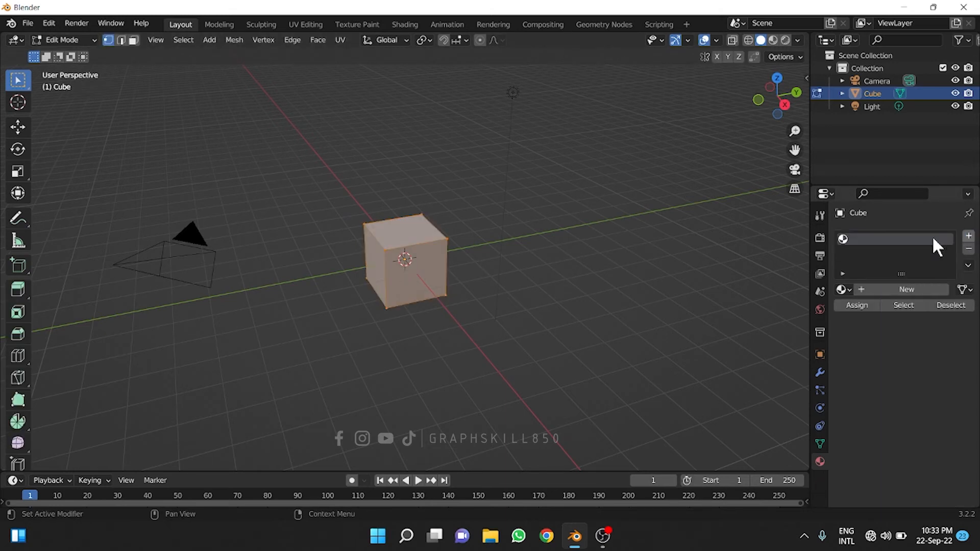
left_click(968, 236)
left_click(969, 236)
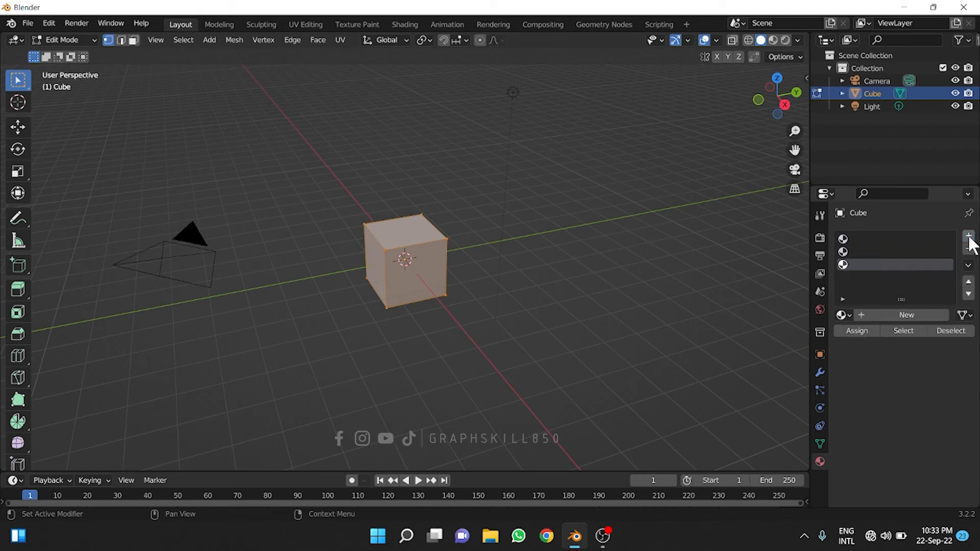
left_click(969, 236)
left_click(969, 236)
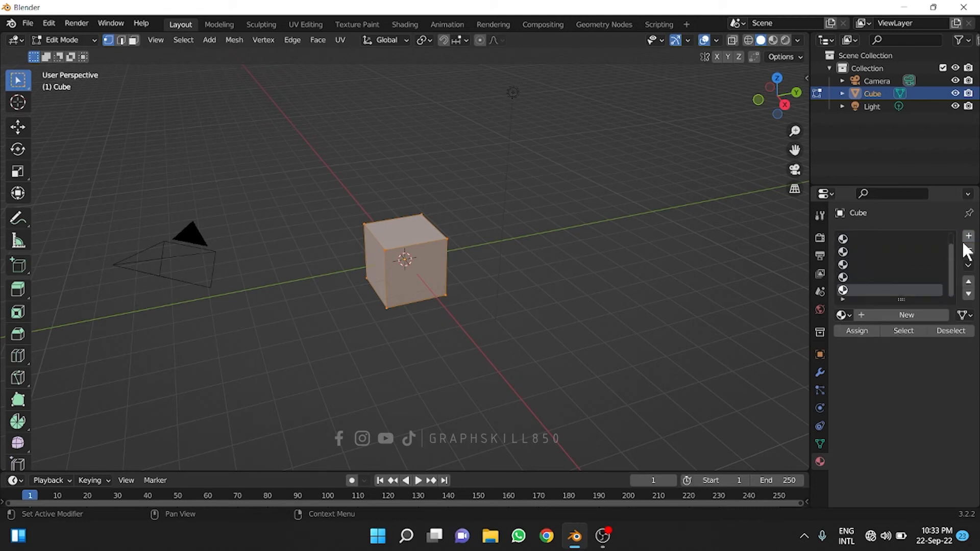
scroll(854, 268, "up", 1)
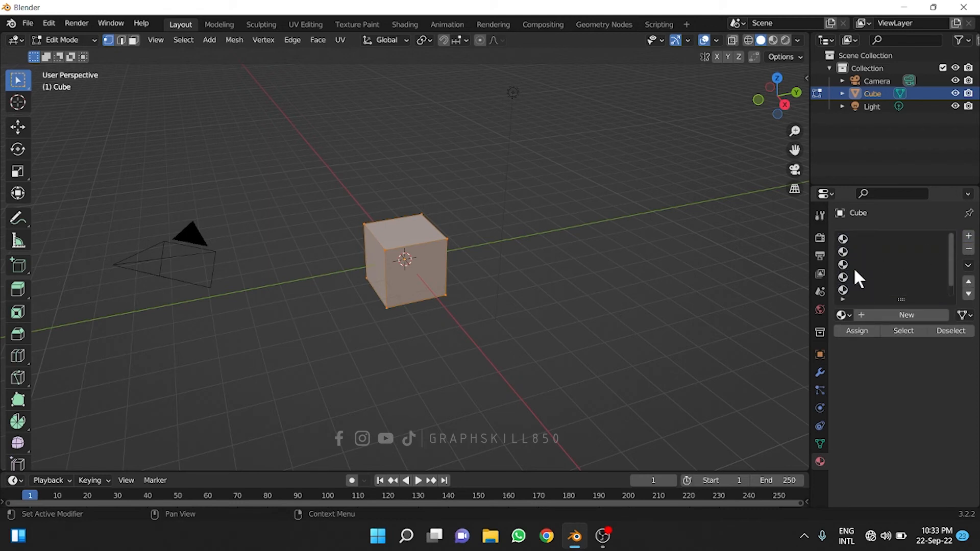
- Create a new material in each of the cube's first four empty slots
left_click(859, 237)
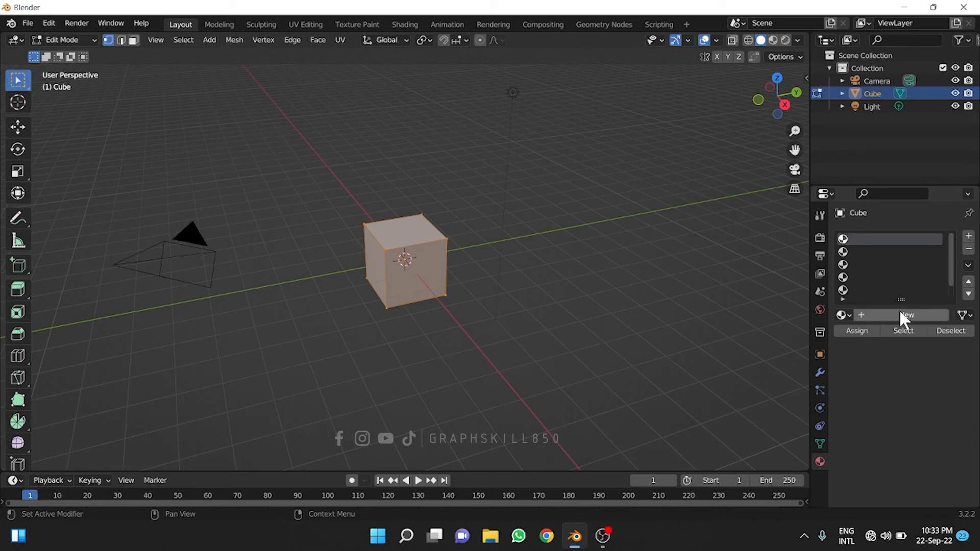
left_click(899, 314)
left_click(864, 252)
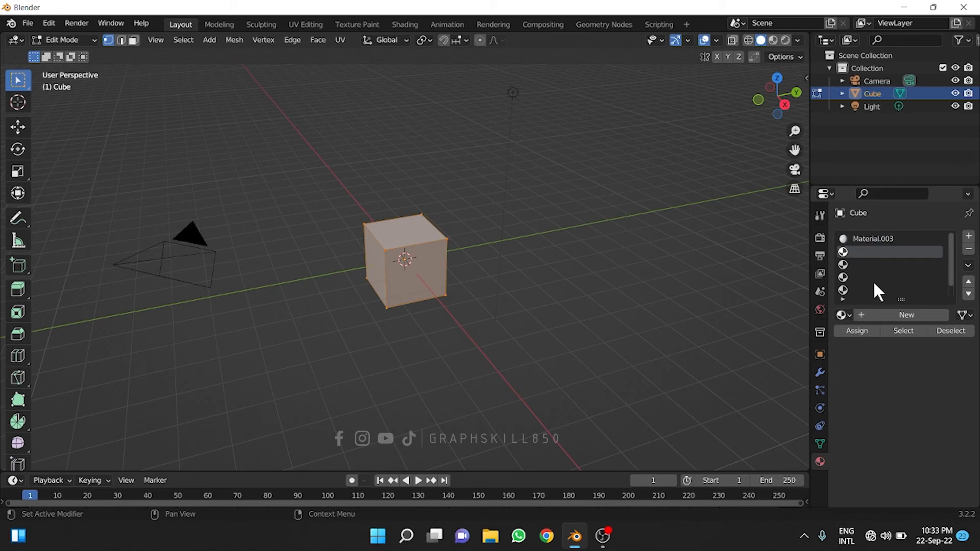
left_click(888, 314)
left_click(870, 264)
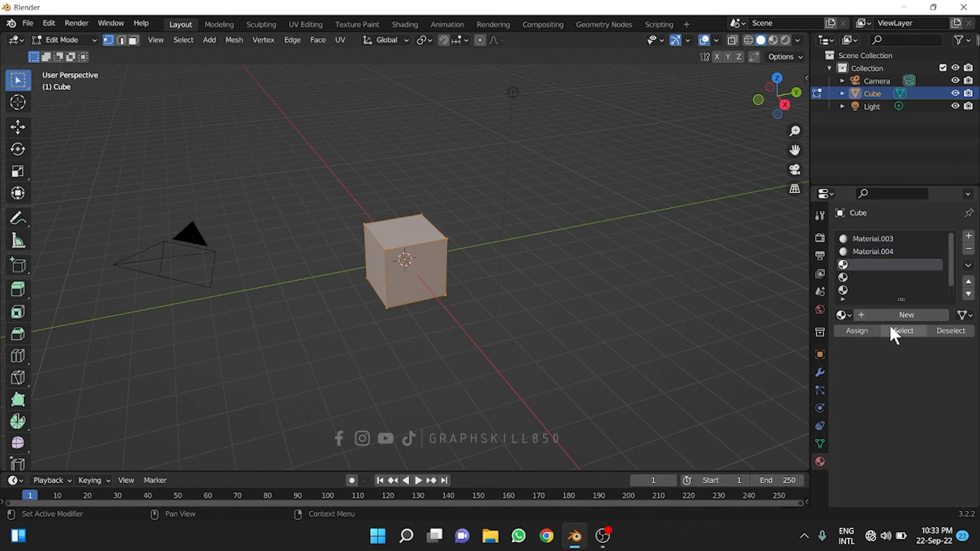
left_click(888, 315)
left_click(861, 278)
left_click(885, 313)
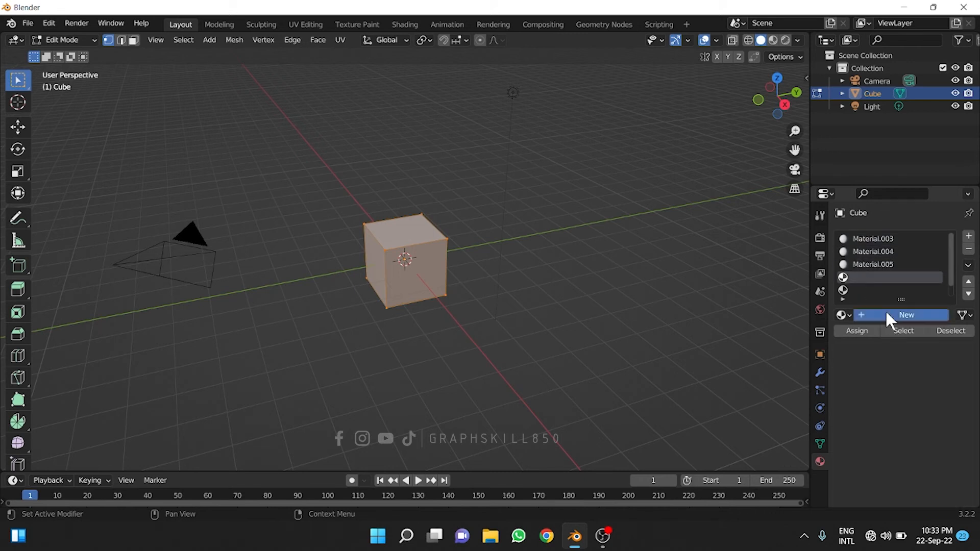
- Create new materials in the cube's last two empty slots and make the first material in the list active
left_click(867, 290)
scroll(868, 286, "down", 1)
left_click(887, 314)
left_click(872, 290)
left_click(887, 313)
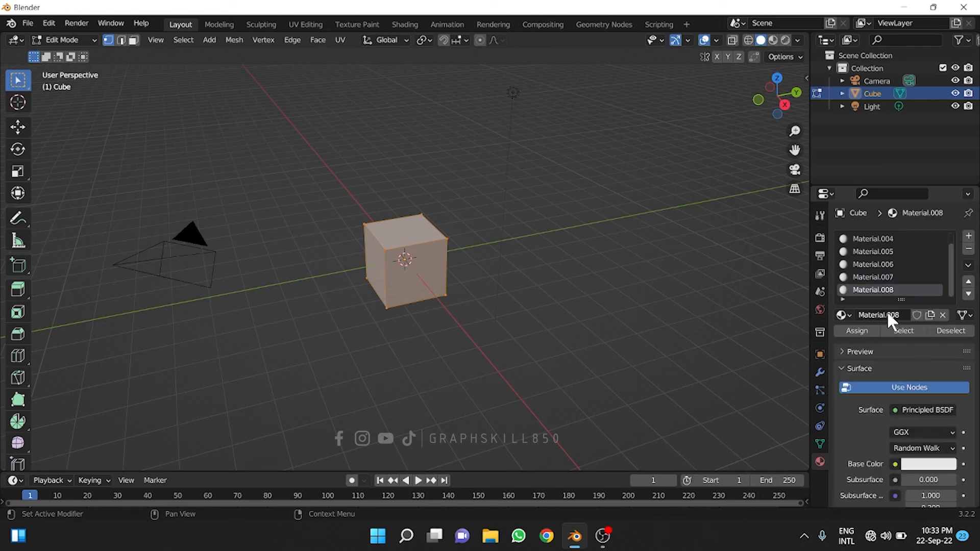
scroll(875, 286, "down", 2)
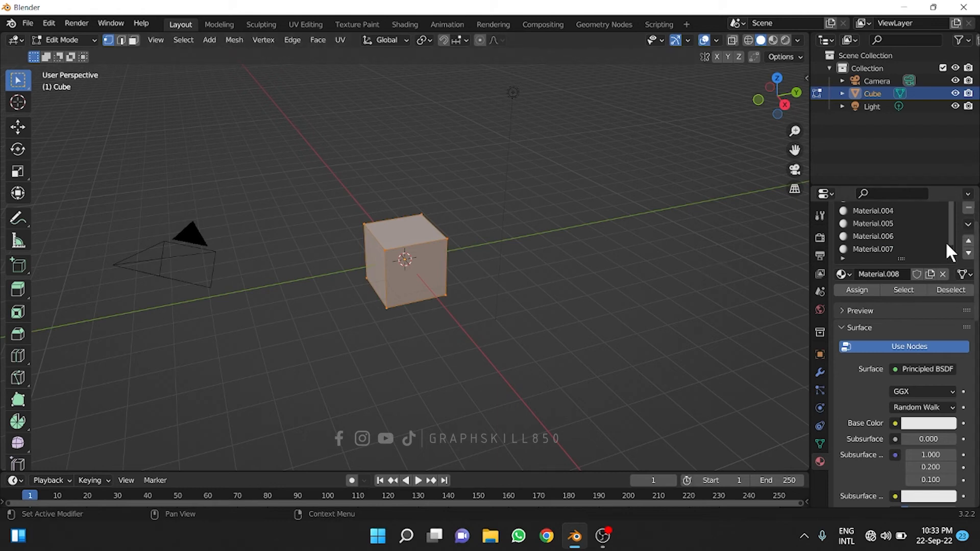
scroll(975, 247, "up", 2)
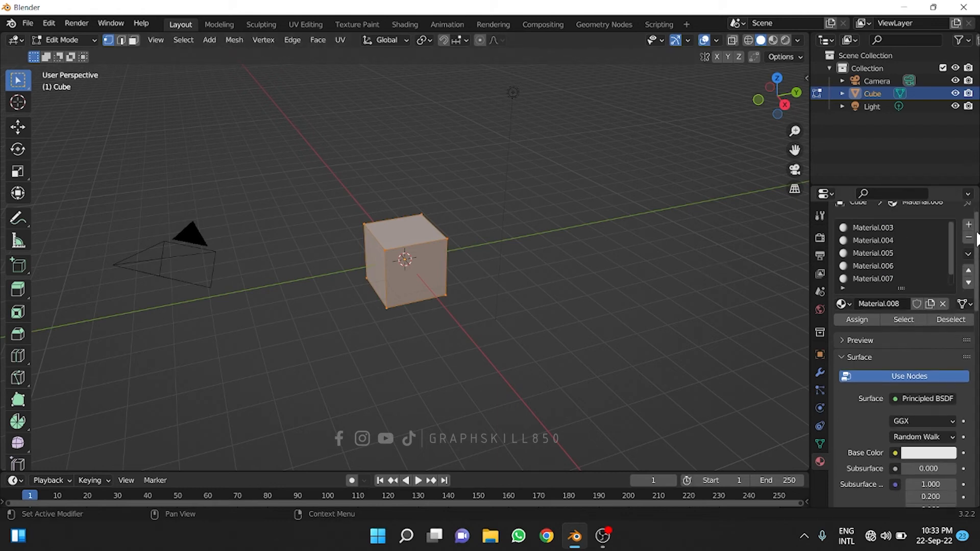
left_click(847, 239)
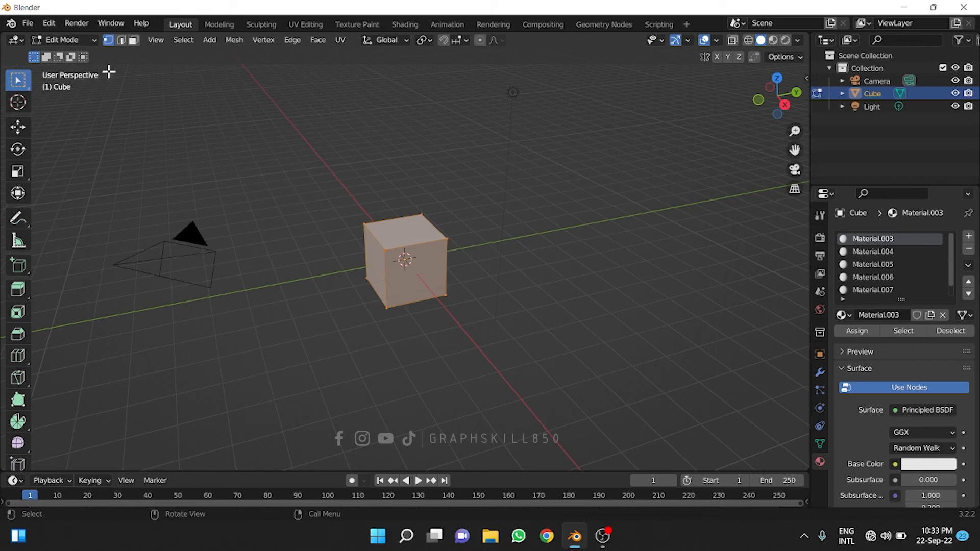
- Switch to face selection and assign Material.003 to the cube's top face
left_click(134, 40)
left_click(426, 233)
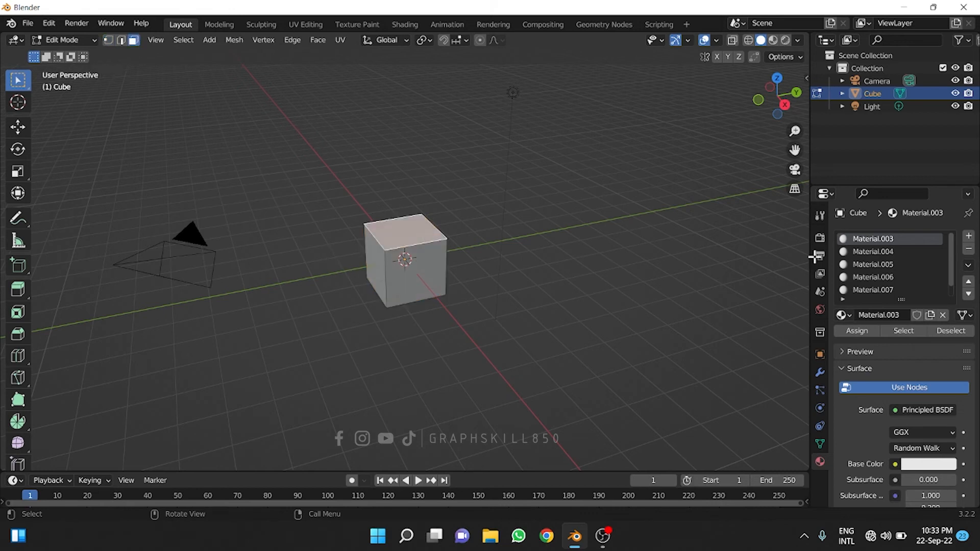
left_click(855, 330)
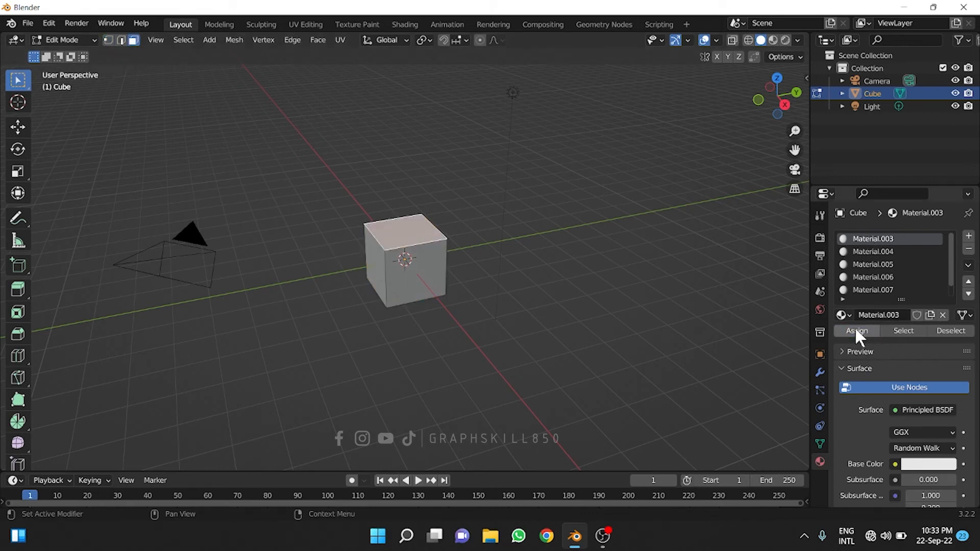
- Set Material.003's base colour to bright green and display the viewport in Material Preview shading
left_click(926, 466)
left_click_drag(887, 339, 846, 309)
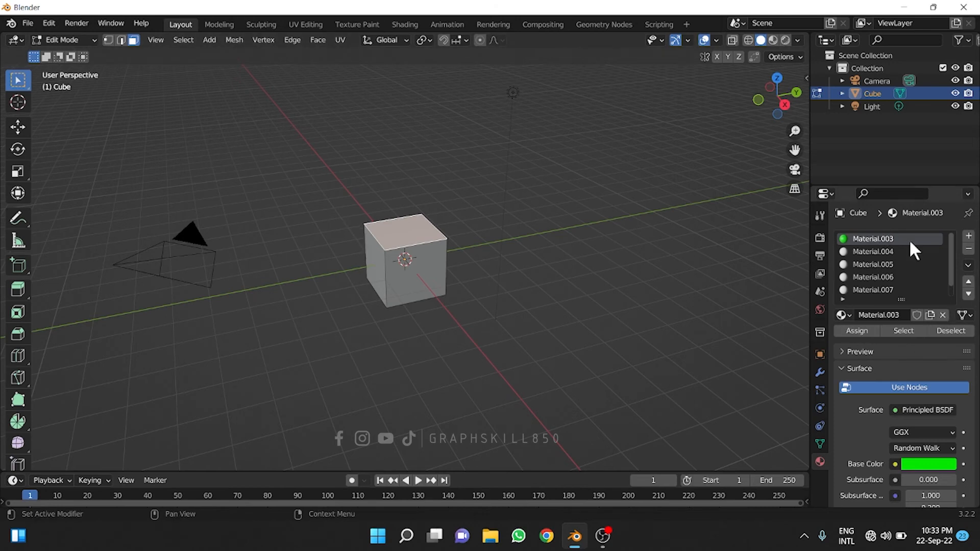
left_click(774, 39)
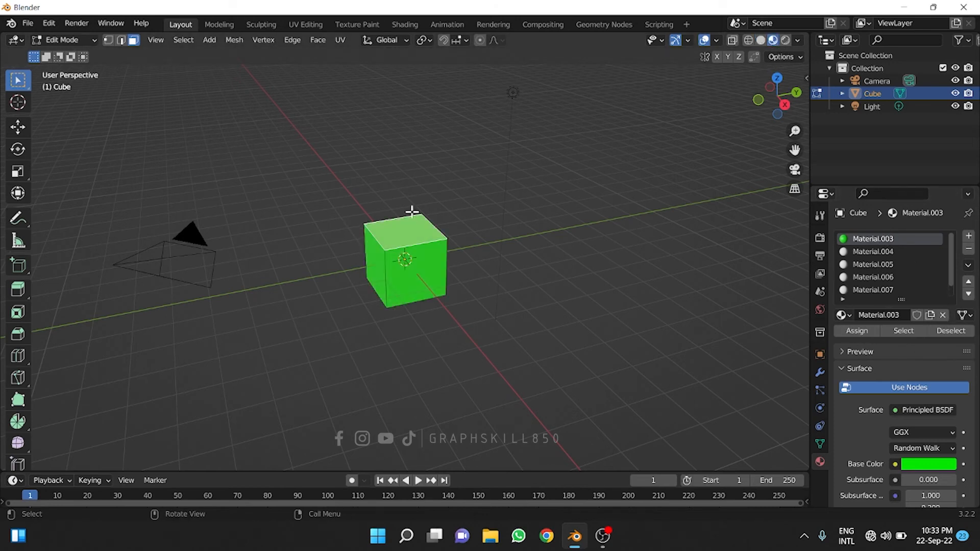
- Assign Material.004 to the cube's side face on the positive X axis and set its base colour to orange
middle_click_drag(412, 211, 438, 298)
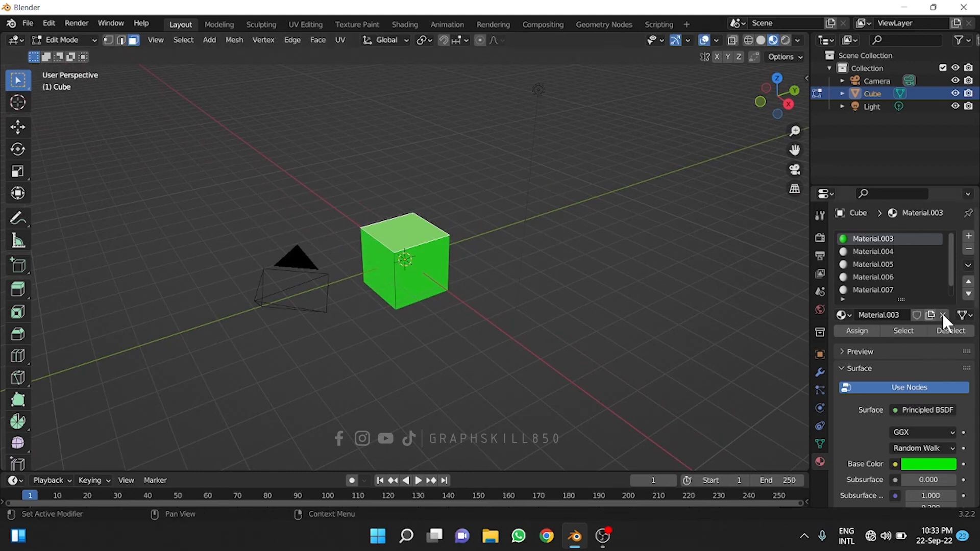
left_click(879, 251)
left_click(874, 238)
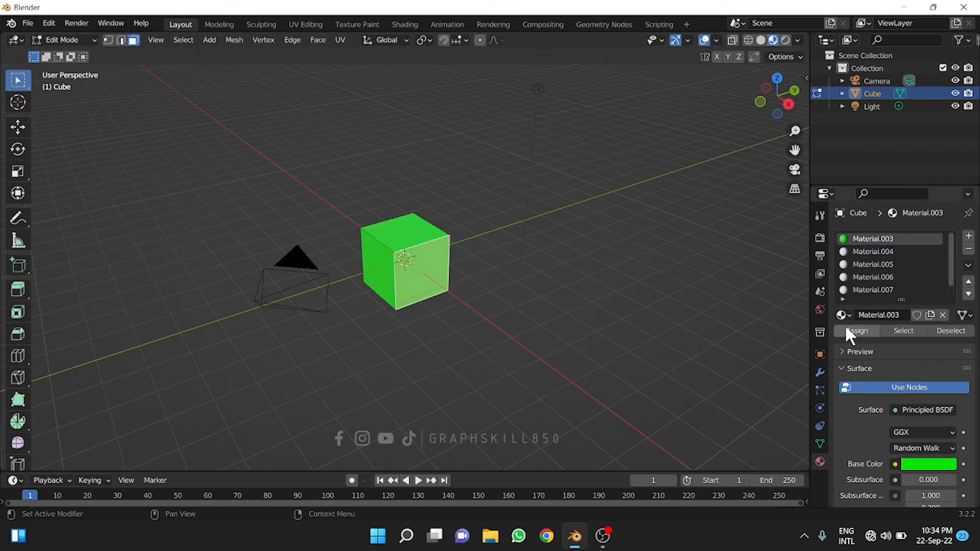
left_click(861, 254)
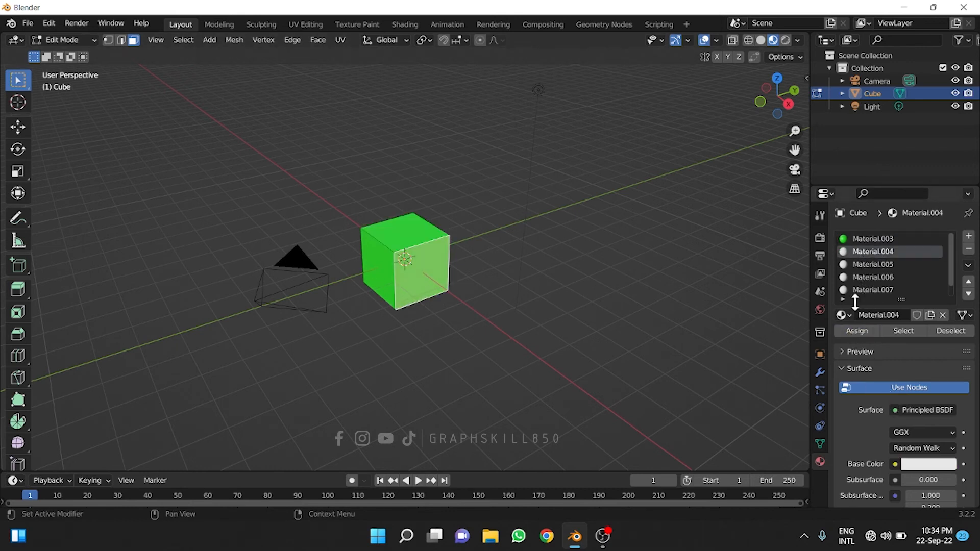
left_click(849, 332)
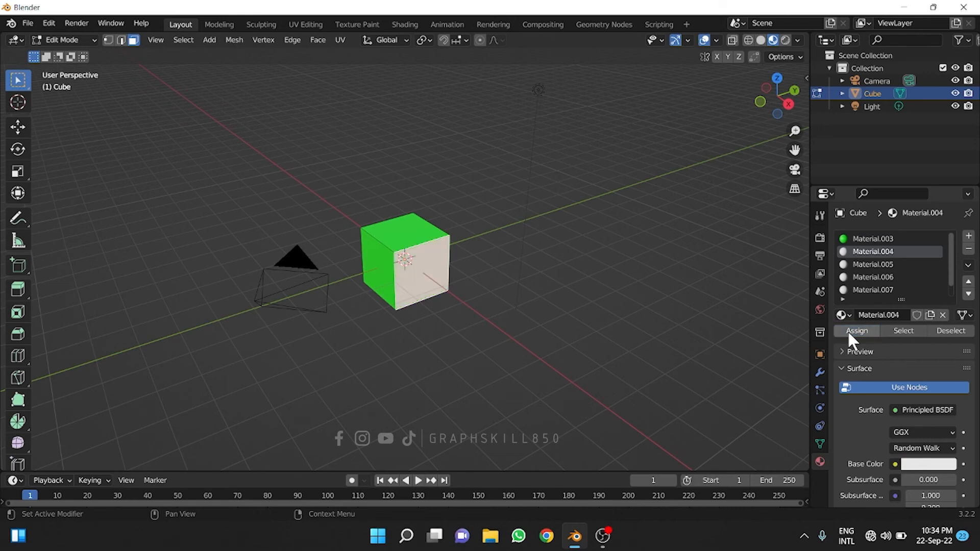
left_click(913, 464)
left_click_drag(887, 335, 867, 360)
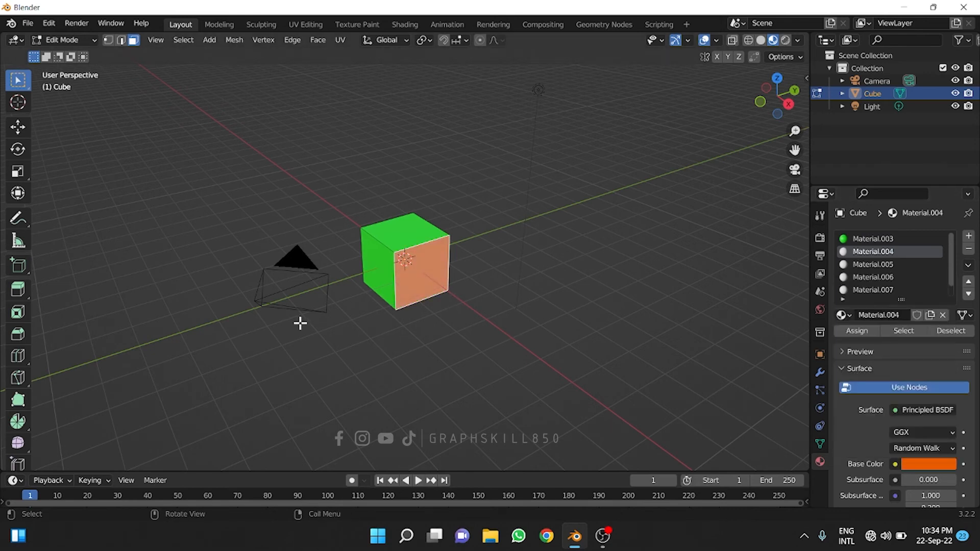
- Assign Material.005 to the cube's side face on the negative Y axis and set its base colour to magenta
middle_click_drag(416, 314, 568, 318)
left_click(440, 269)
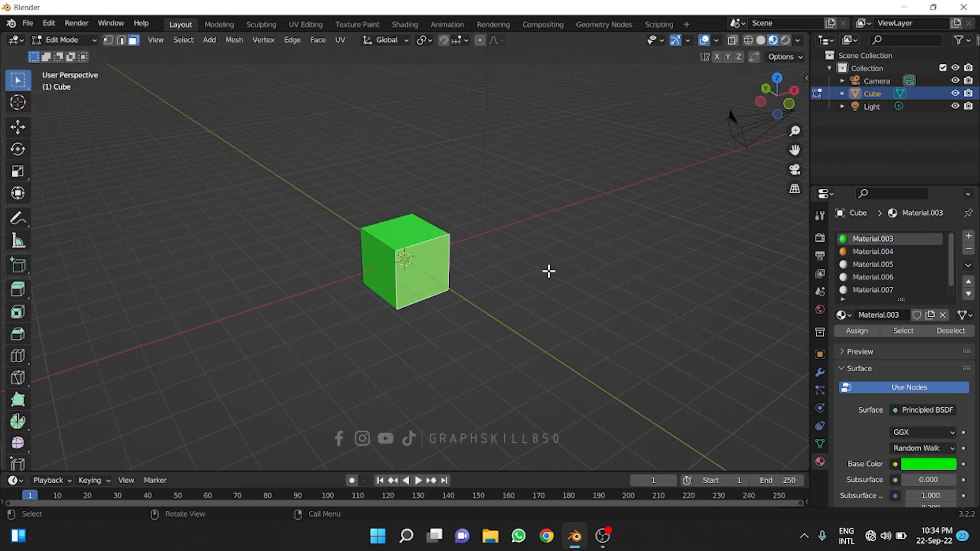
left_click(865, 265)
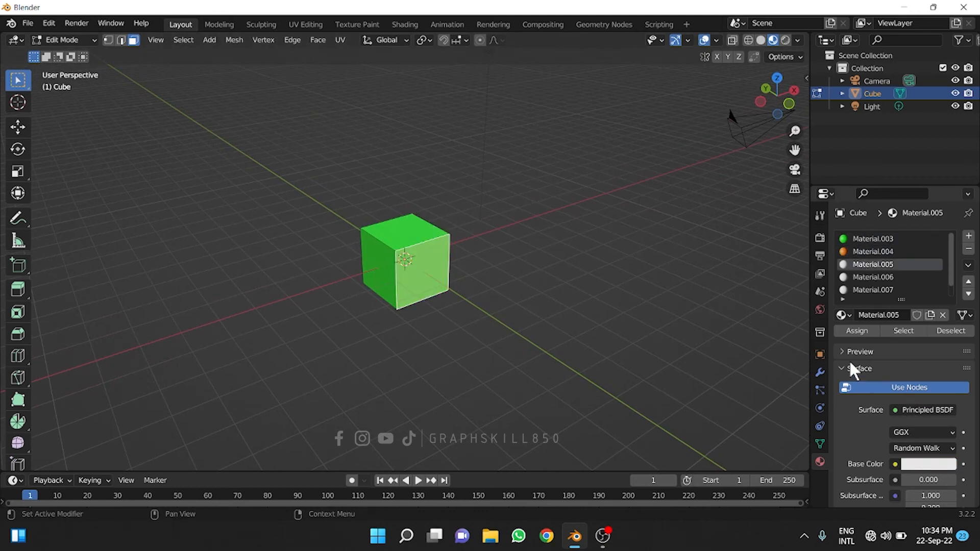
left_click(847, 331)
left_click(911, 465)
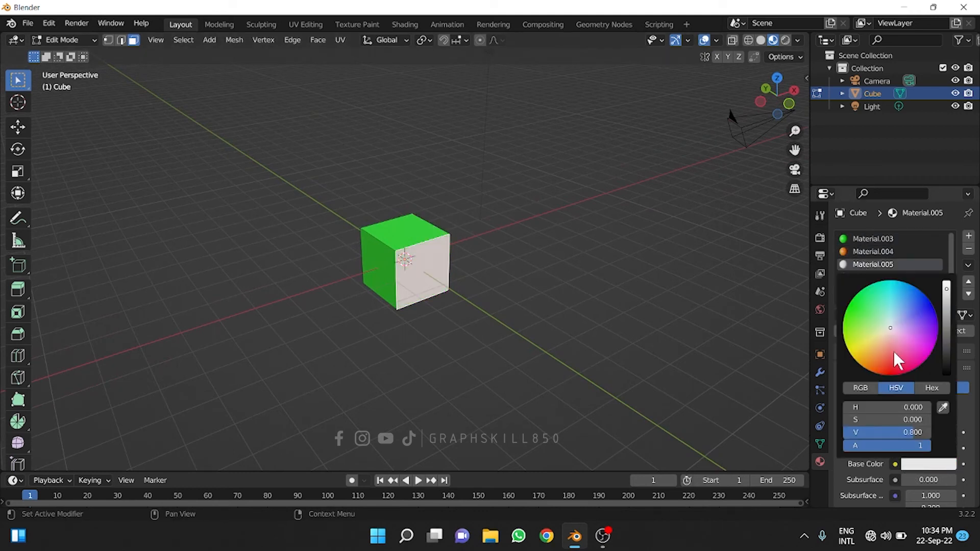
left_click_drag(893, 349, 926, 348)
- Assign Material.006 to the cube's side face on the positive Y axis and give it a cyan base colour
middle_click_drag(429, 327, 498, 252)
left_click(395, 266)
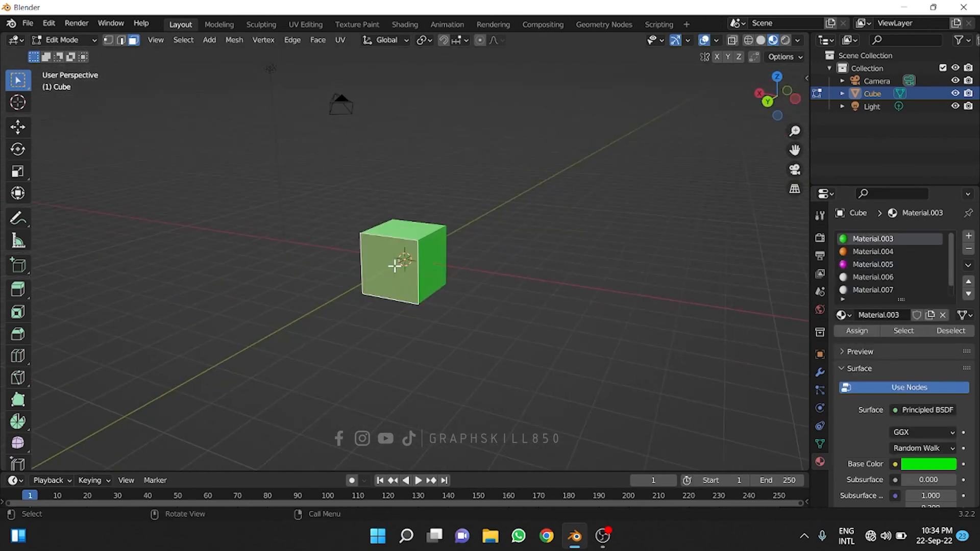
left_click(858, 278)
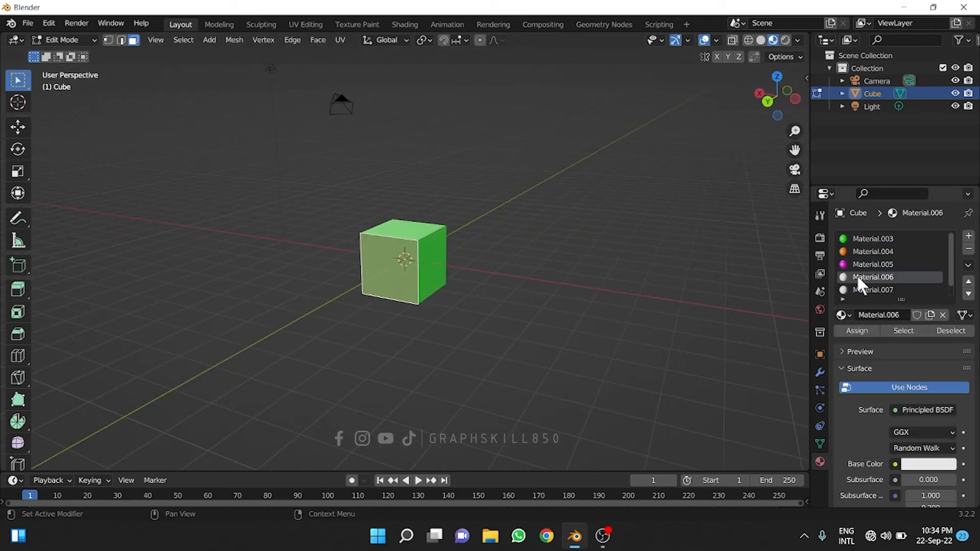
left_click(852, 329)
left_click(928, 469)
left_click_drag(877, 330, 900, 284)
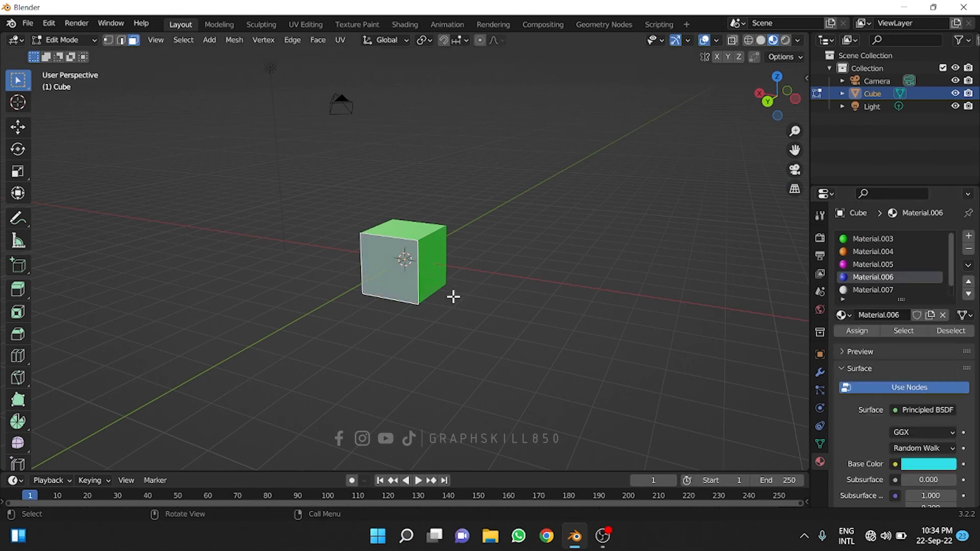
- Change Material.006's base colour to deep blue
middle_click_drag(453, 295, 366, 300)
left_click(915, 464)
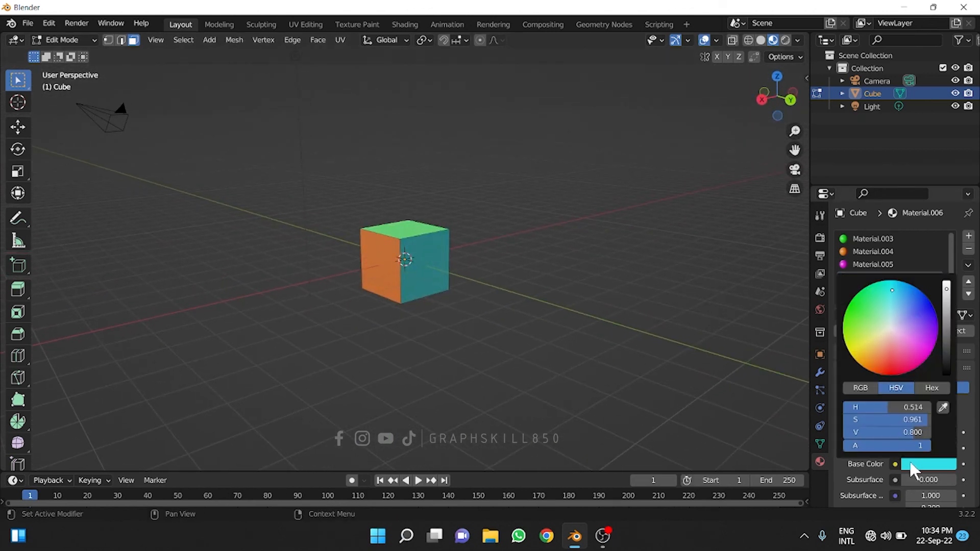
left_click(922, 311)
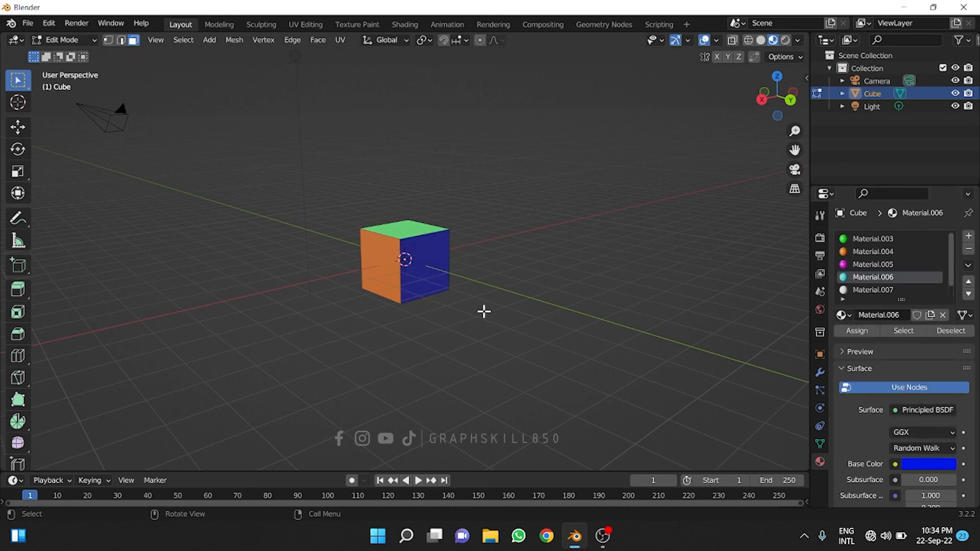
- Assign Material.007 to the remaining green side face and set its base colour to amber yellow
middle_click_drag(372, 357, 407, 259)
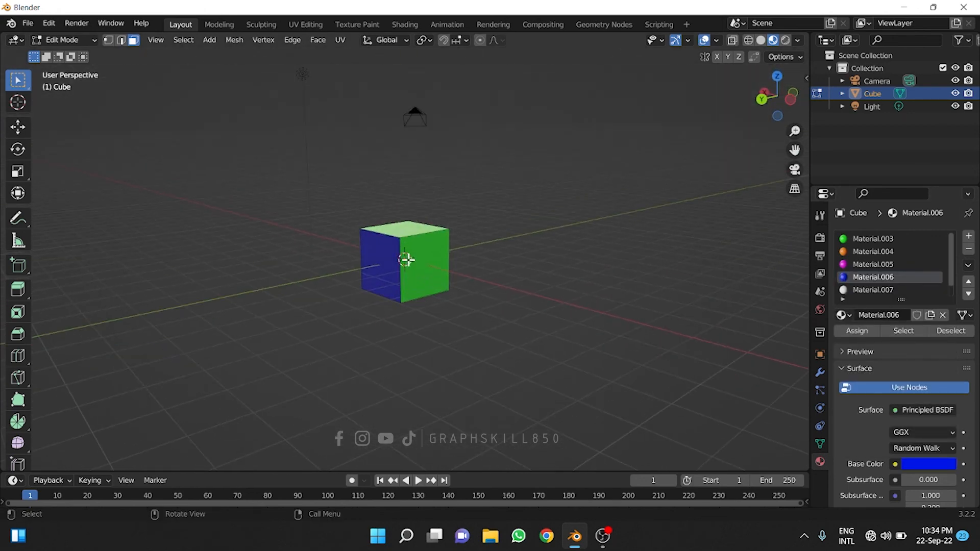
left_click(409, 259)
scroll(868, 297, "down", 1)
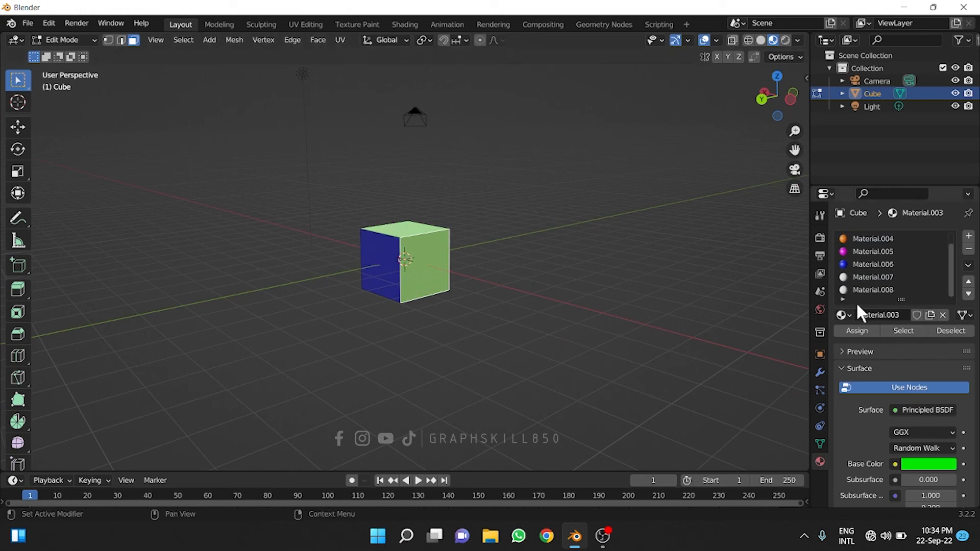
left_click(871, 278)
left_click(918, 465)
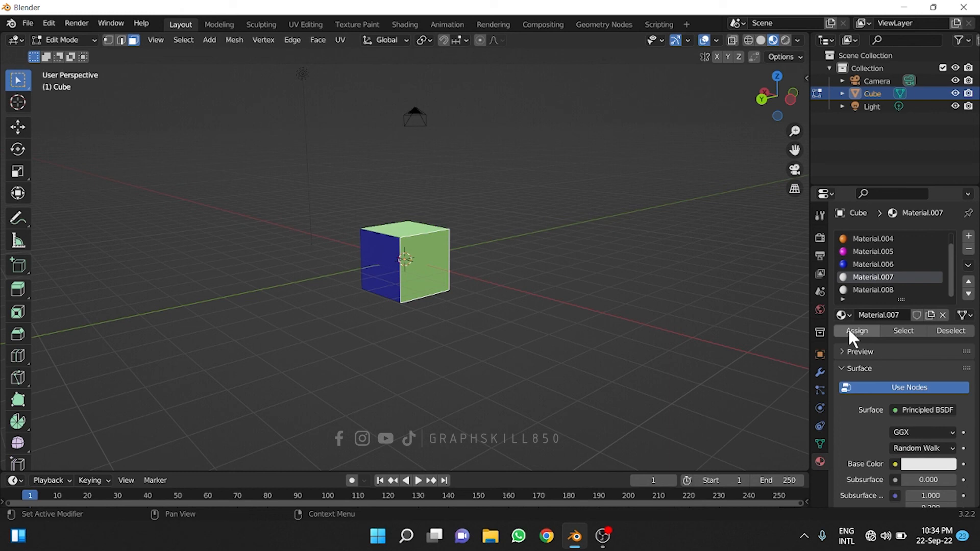
left_click(849, 331)
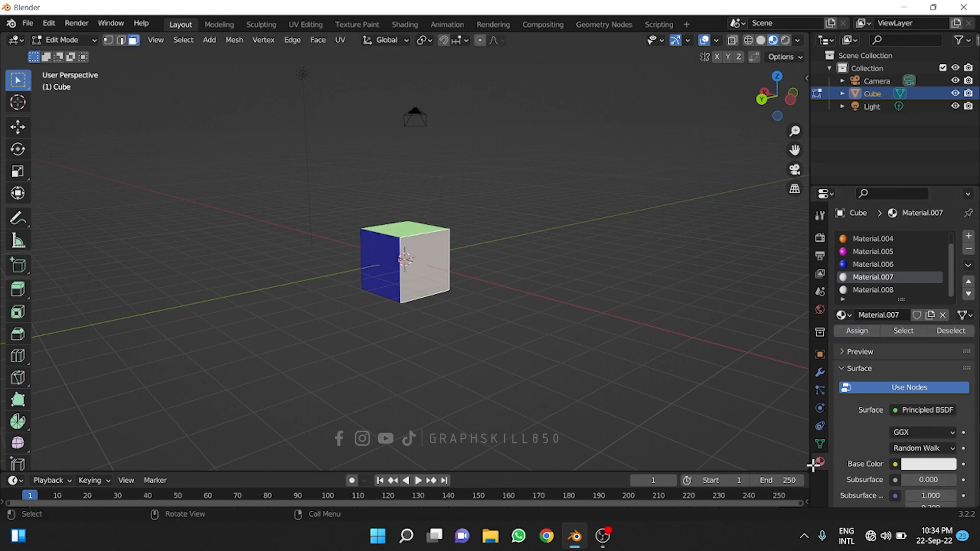
left_click(906, 464)
left_click(862, 363)
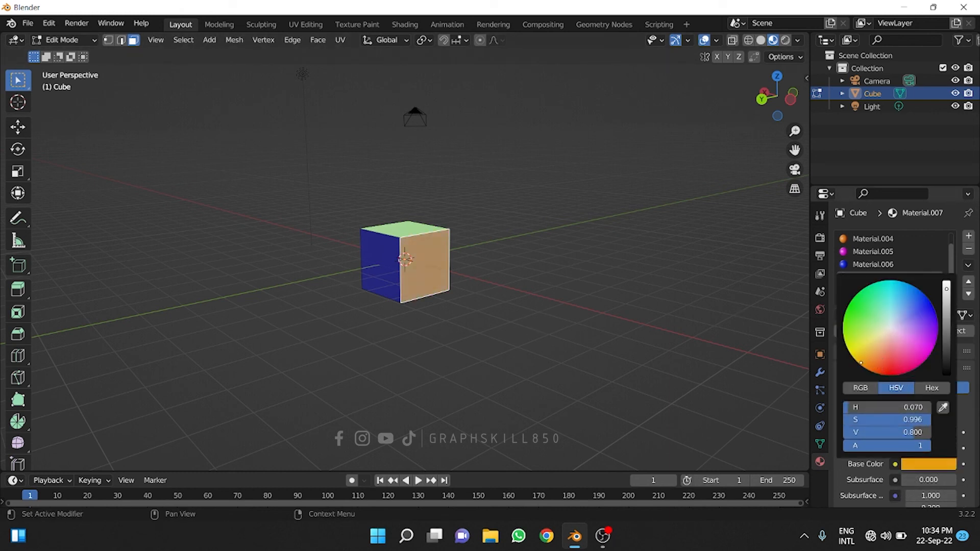
- Select the cube's bottom face and make Material.008 the active material
middle_click_drag(381, 334, 403, 232)
left_click(406, 280)
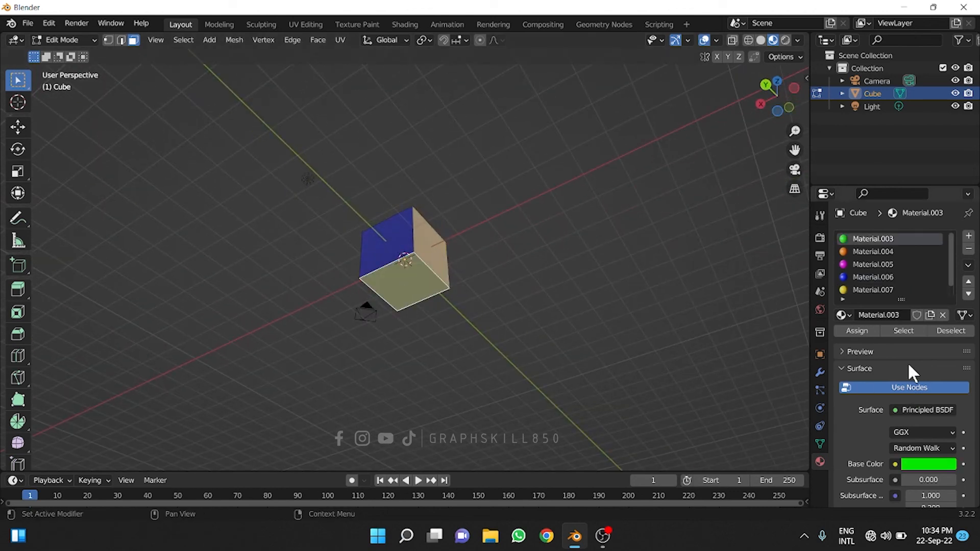
scroll(854, 292, "down", 1)
left_click(854, 292)
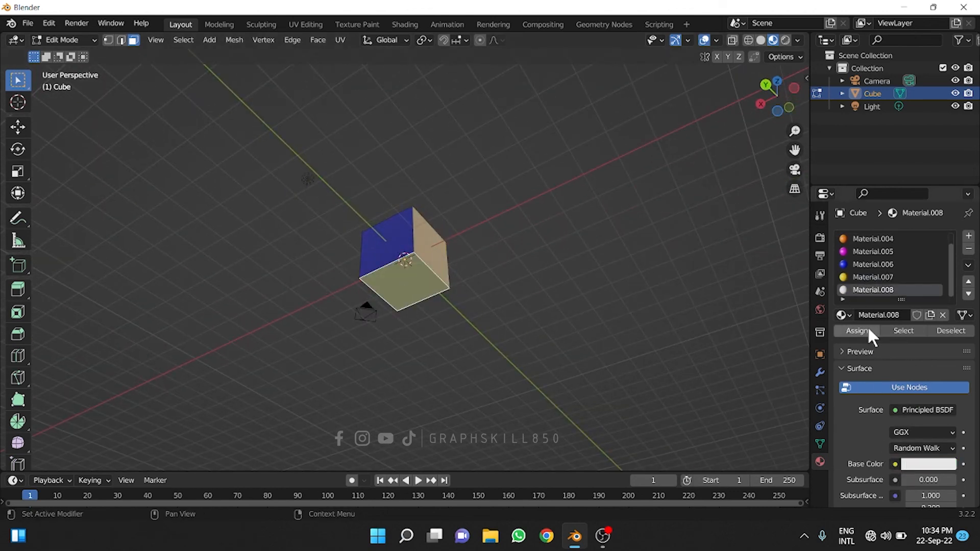
middle_click_drag(368, 311, 642, 358)
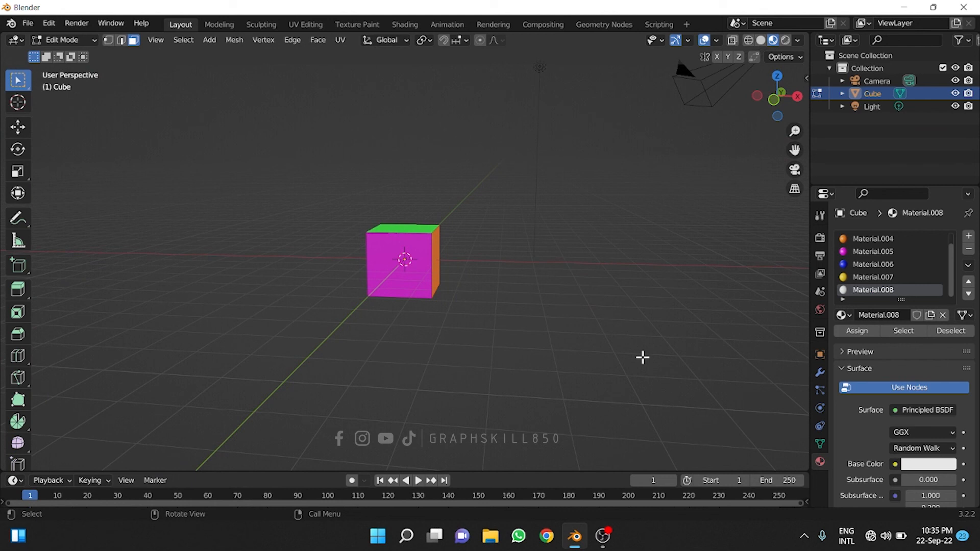
middle_click_drag(319, 333, 503, 315)
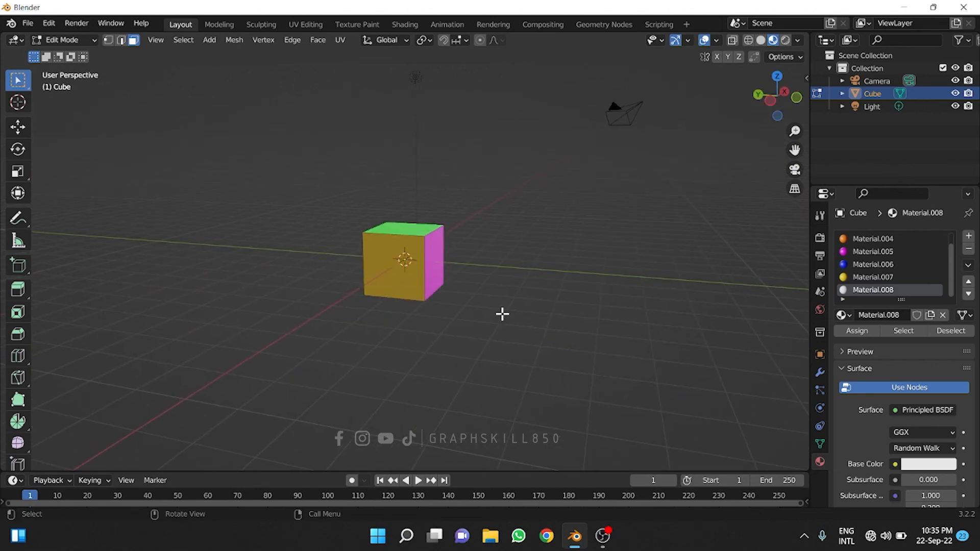